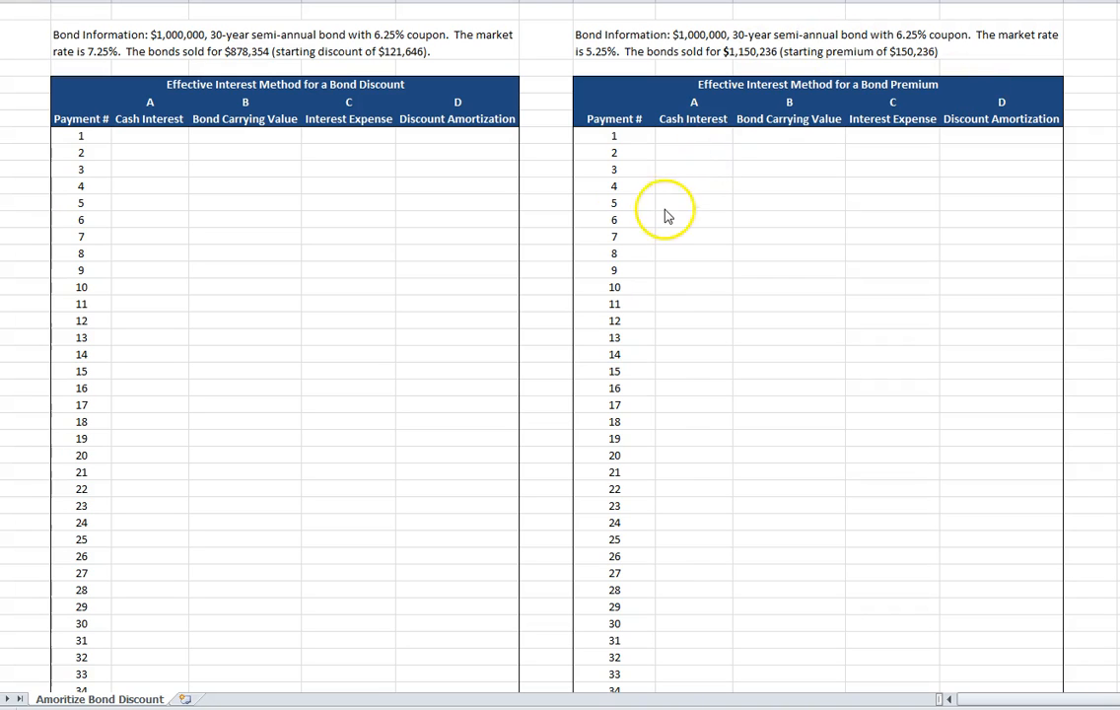
Review the formulas for columns A to D below the example amortization table in the Word document.
{"action": "left_click", "coordinate": [465, 67]}
{"action": "scroll", "coordinate": [542, 188], "scroll_direction": "down", "scroll_amount": 16}
{"action": "scroll", "coordinate": [543, 209], "scroll_direction": "up", "scroll_amount": 10}
{"action": "scroll", "coordinate": [543, 209], "scroll_direction": "up", "scroll_amount": 5}
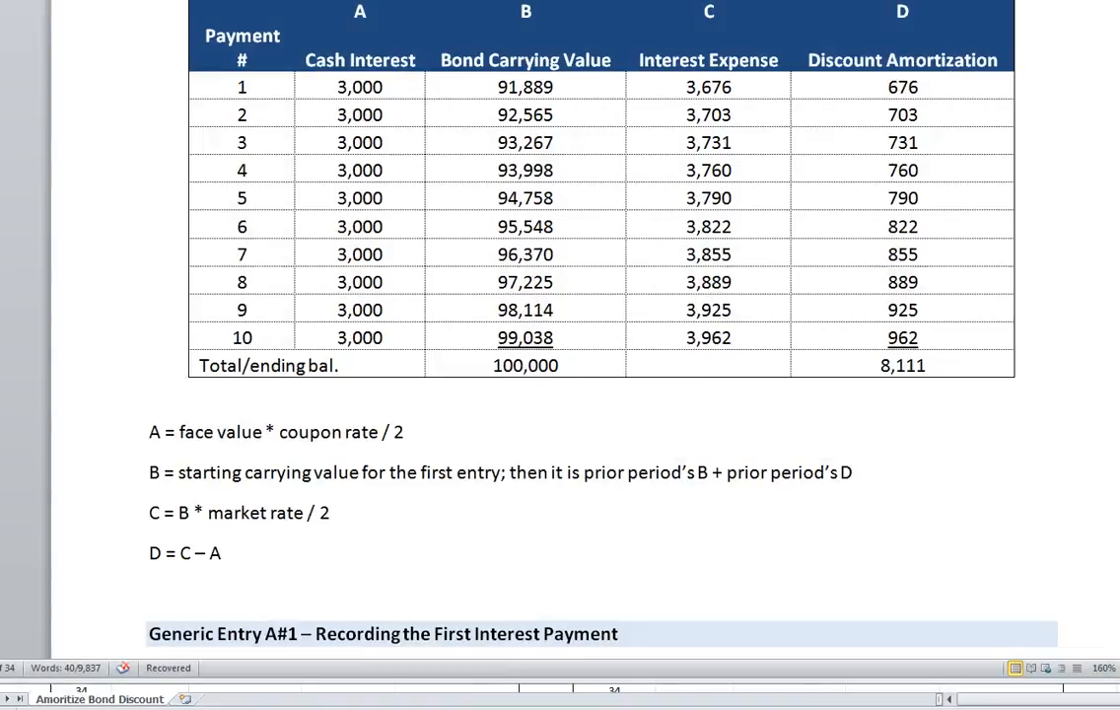
{"action": "left_click_drag", "start_coordinate": [150, 432], "coordinate": [247, 556]}
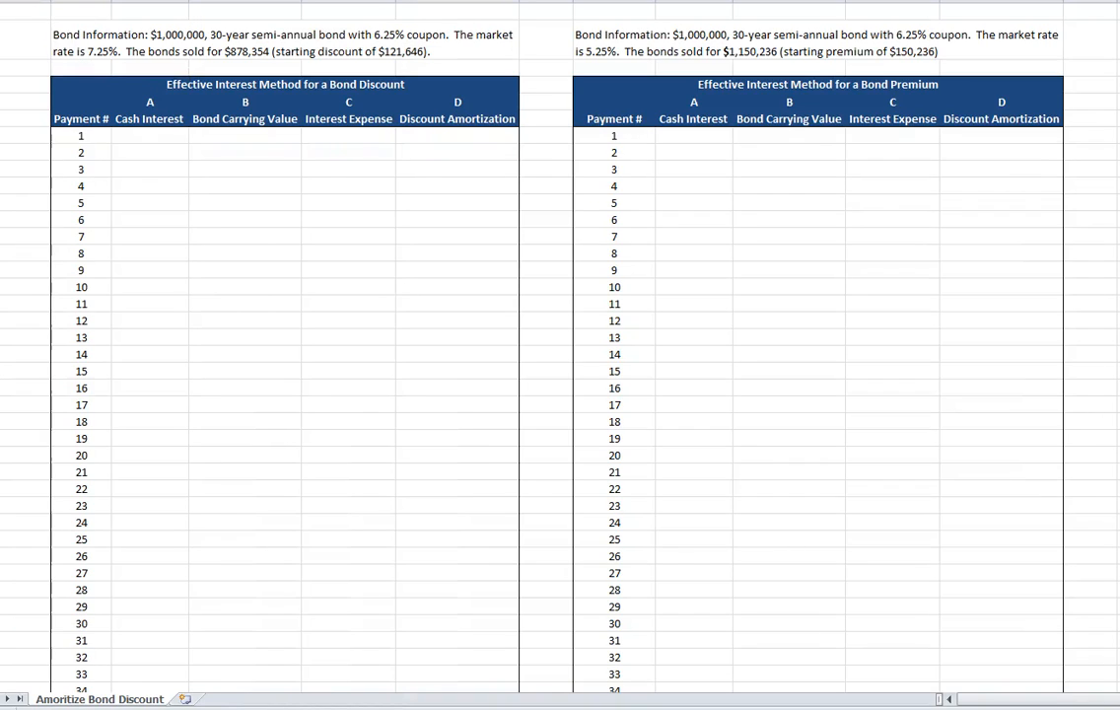
Back in the Excel bond discount table, enter payment 1's cash interest as =1000000*.0625/2.
{"action": "left_click", "coordinate": [181, 37]}
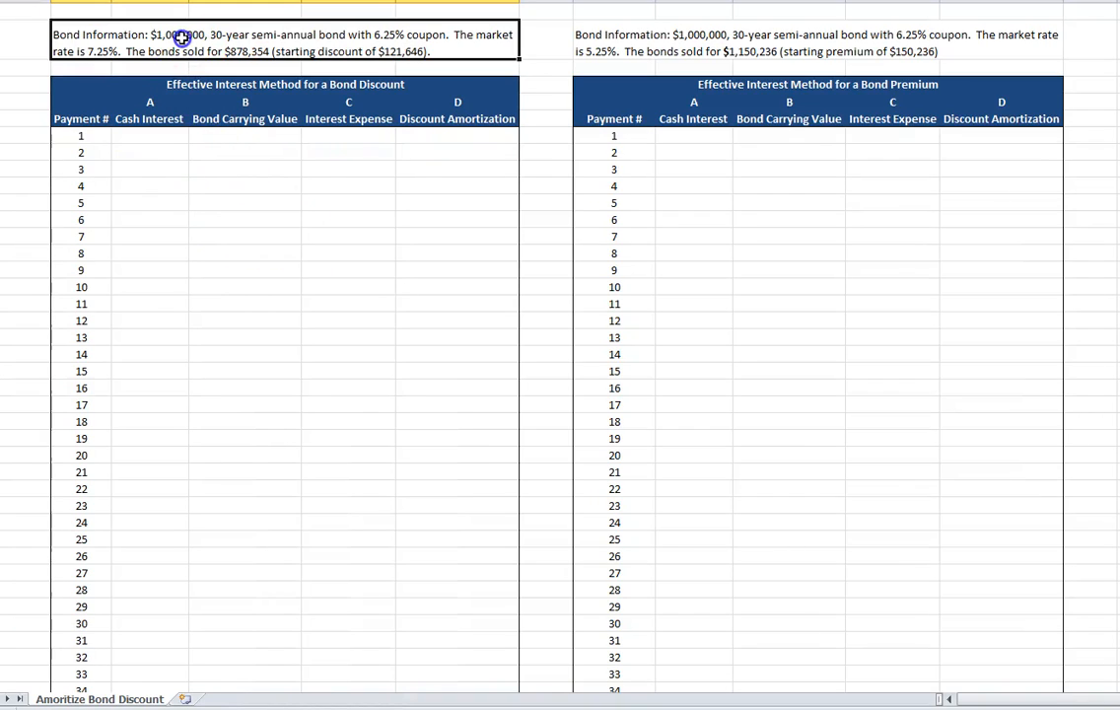
{"action": "left_click", "coordinate": [153, 133]}
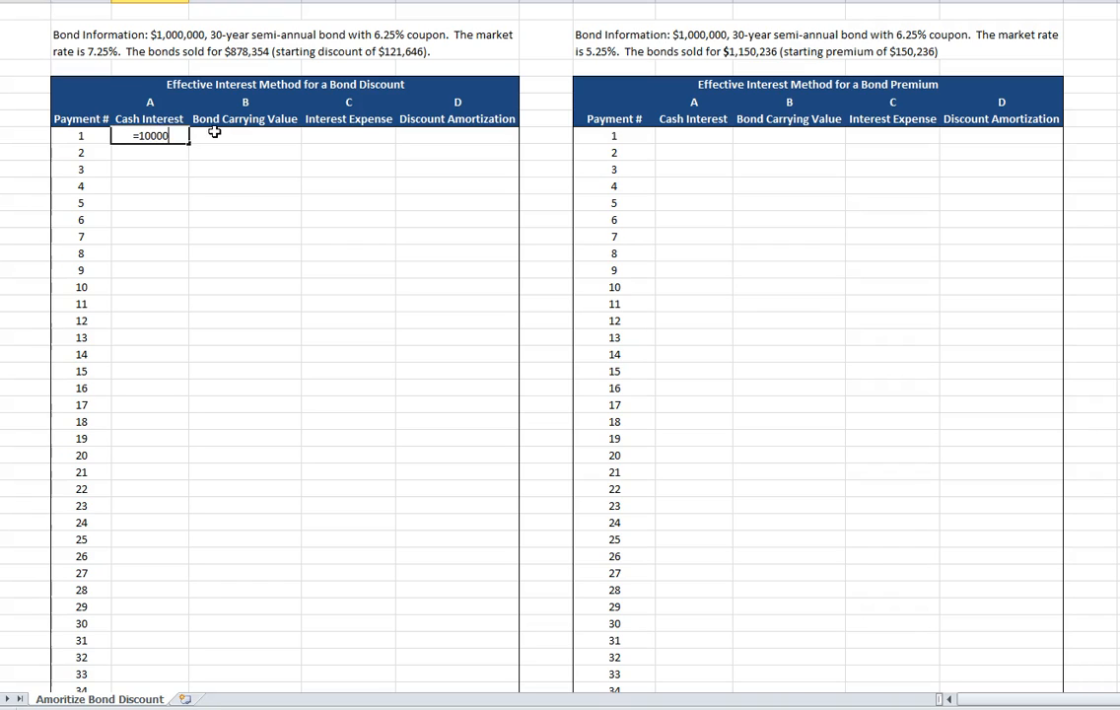
{"action": "type", "text": "=1000000*.0625/"}
{"action": "type", "text": "2"}
{"action": "key", "text": "Return"}
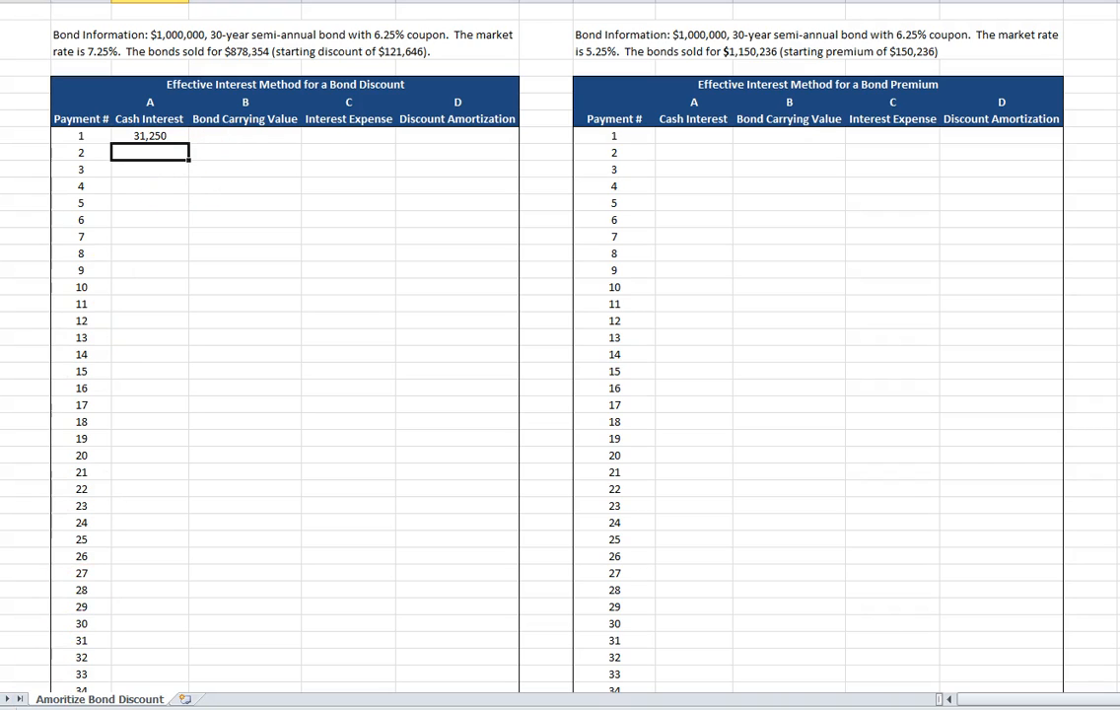
Enter 878354 as the bond carrying value for payment 1 in the discount table.
{"action": "left_click", "coordinate": [247, 136]}
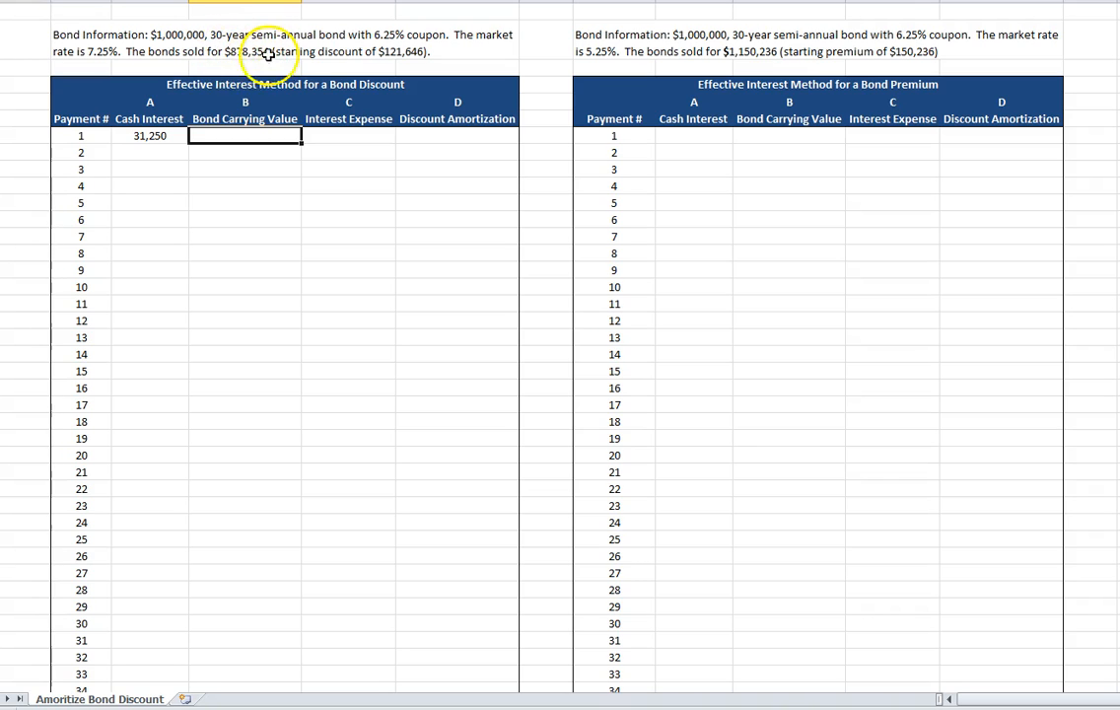
{"action": "type", "text": "878354"}
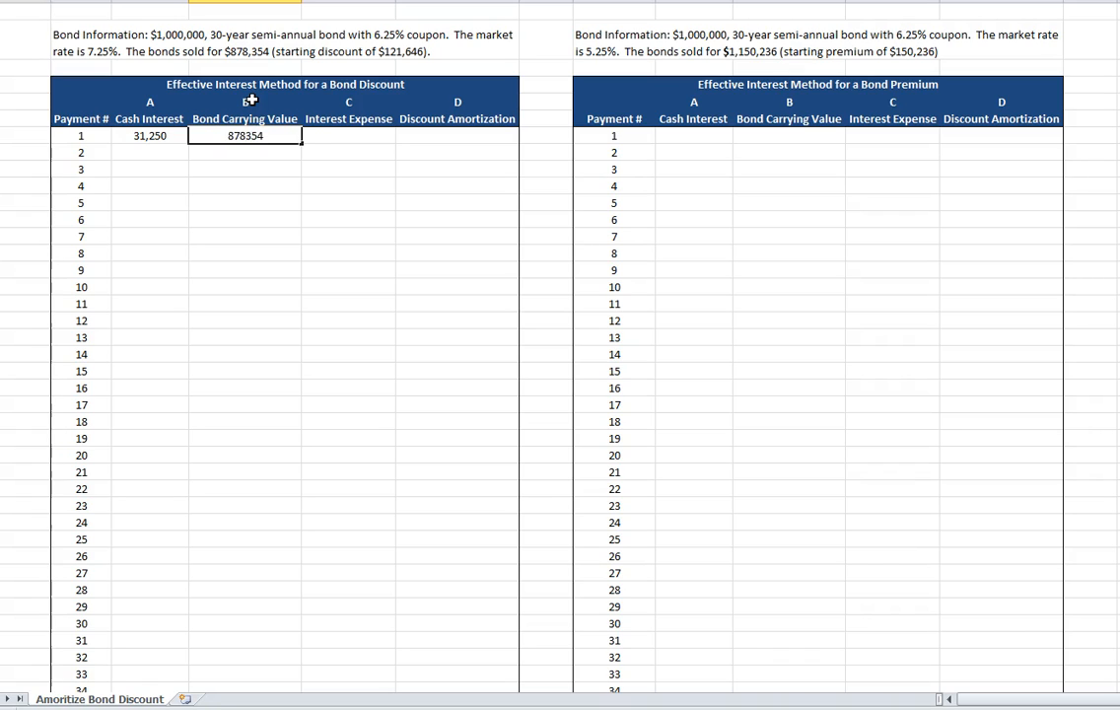
{"action": "key", "text": "Return"}
Calculate payment 1's interest expense in the discount table with the formula =D7*.0725/2.
{"action": "key", "text": "Up"}
{"action": "key", "text": "Right"}
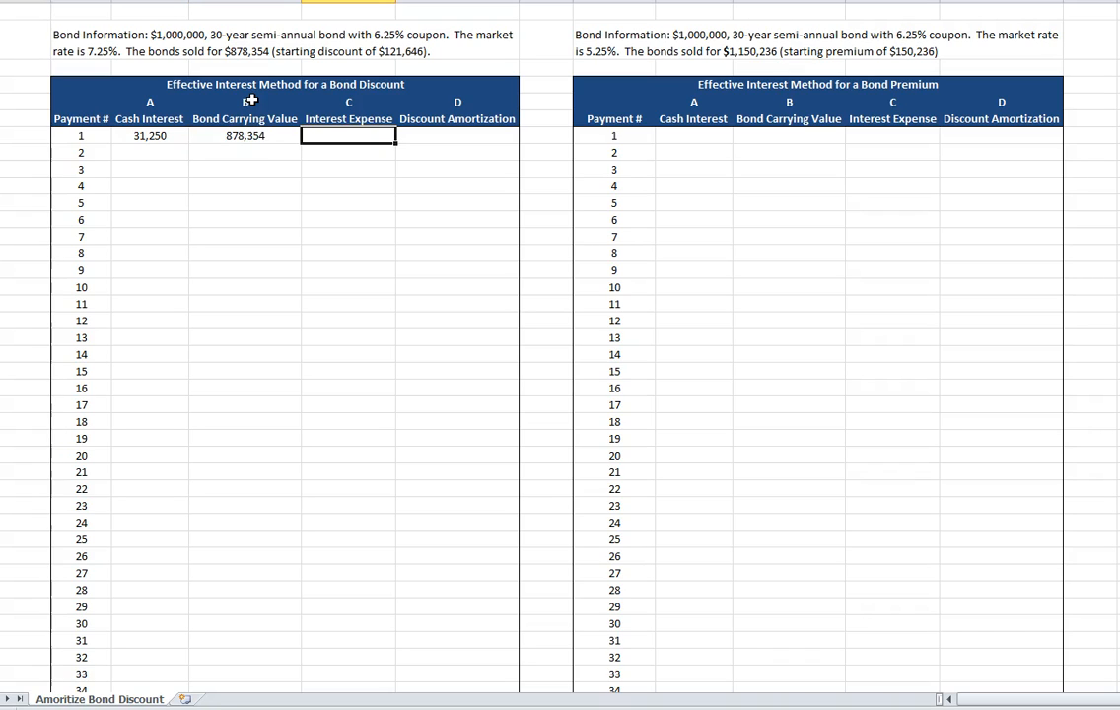
{"action": "type", "text": "="}
{"action": "key", "text": "Left"}
{"action": "type", "text": "*"}
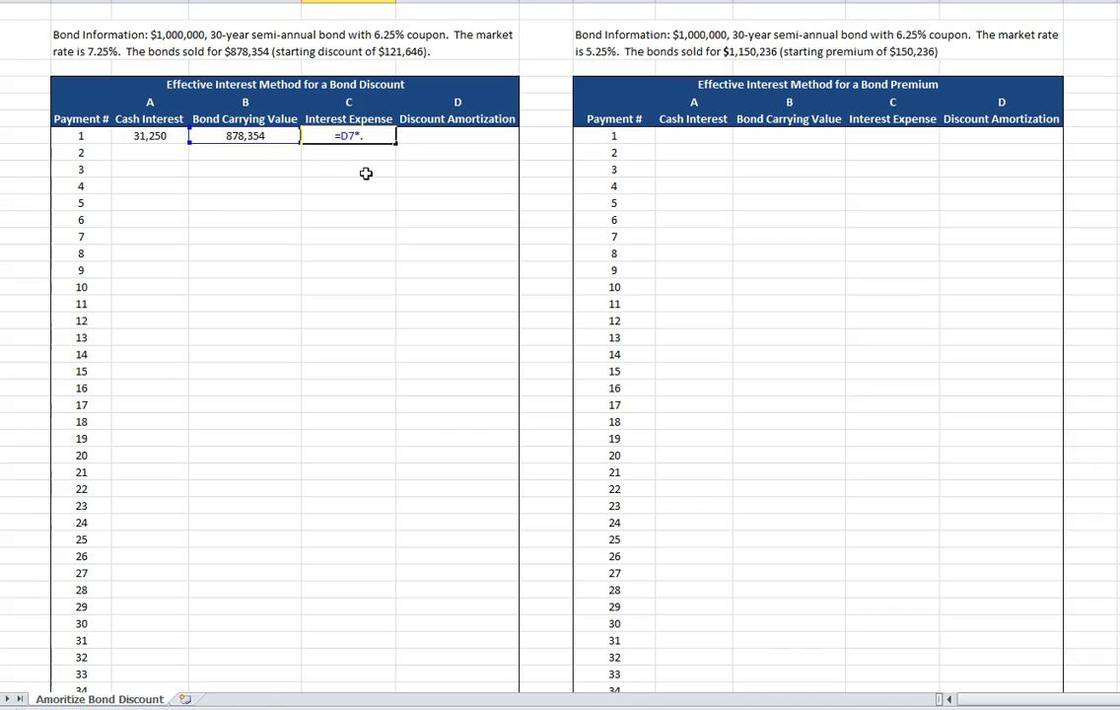
{"action": "type", "text": ".0725/2"}
{"action": "key", "text": "Return"}
Calculate payment 1's discount amortization as interest expense minus cash interest with =E7-C7.
{"action": "key", "text": "Up"}
{"action": "key", "text": "Right"}
{"action": "type", "text": "="}
{"action": "key", "text": "Left"}
{"action": "type", "text": "-"}
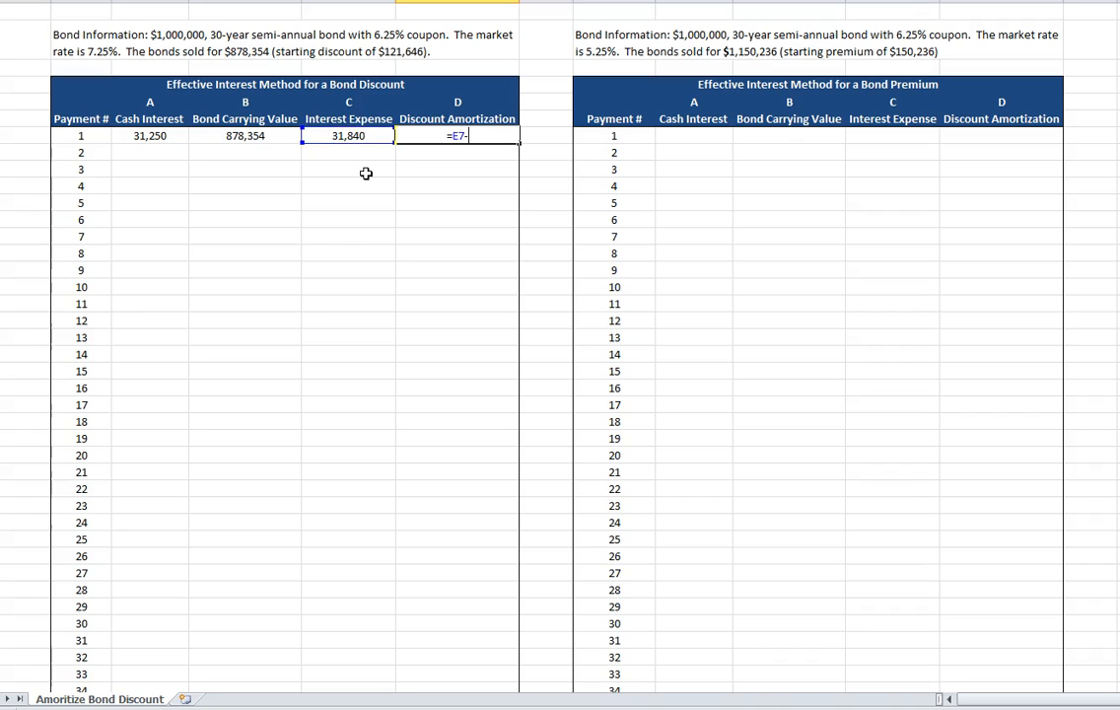
{"action": "key", "text": "Left"}
{"action": "key", "text": "Left"}
{"action": "key", "text": "Left"}
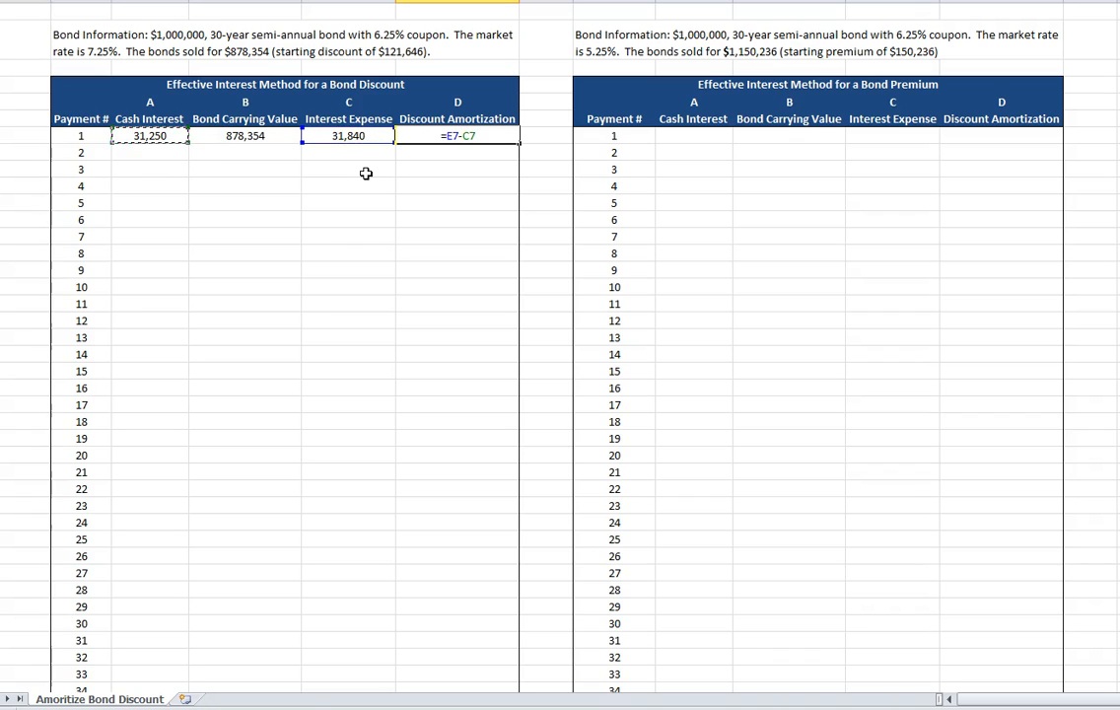
{"action": "key", "text": "Return"}
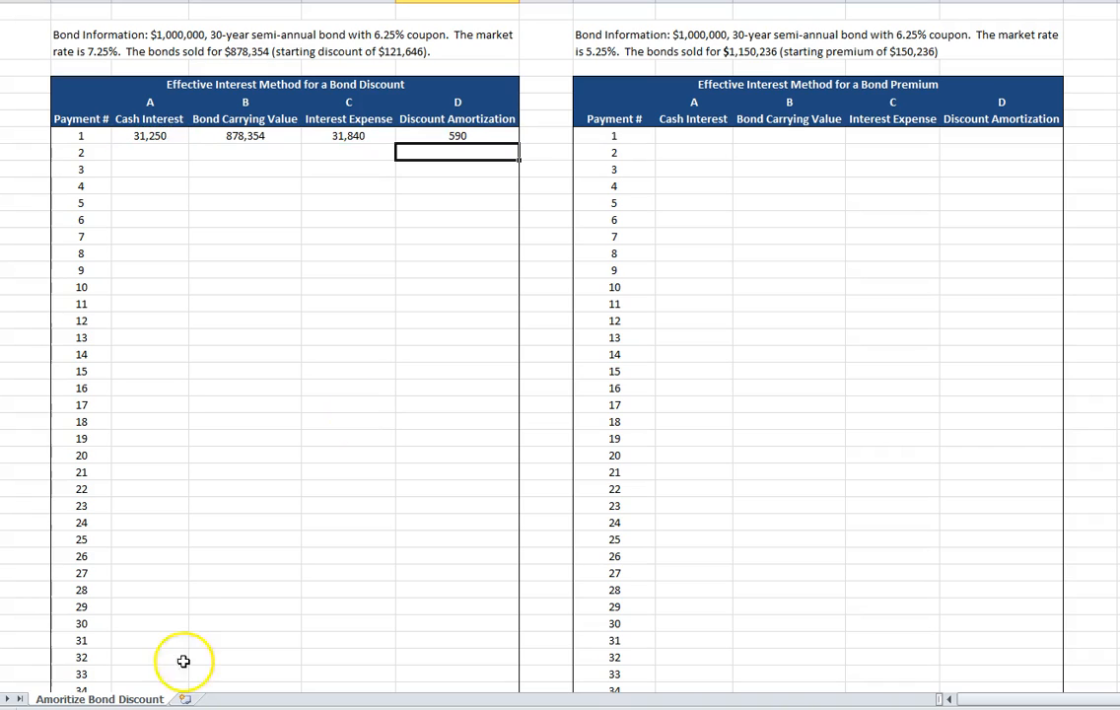
Calculate payment 2's bond carrying value as the prior carrying value plus prior amortization with =D7+F7.
{"action": "left_click", "coordinate": [242, 152]}
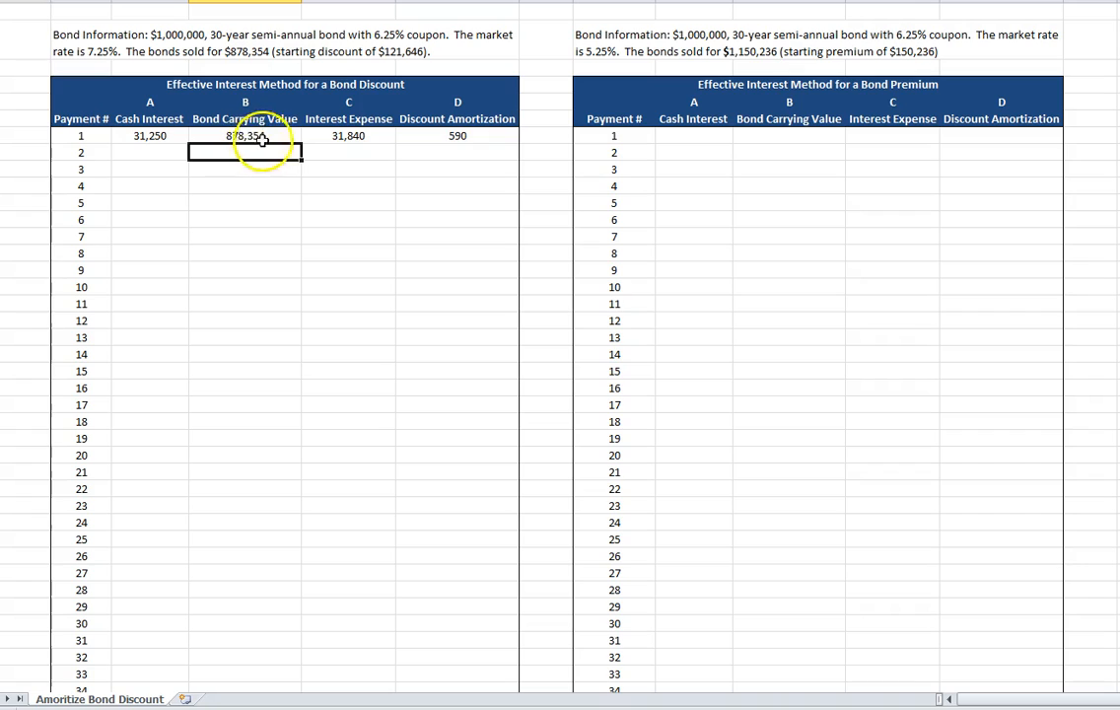
{"action": "type", "text": "="}
{"action": "left_click", "coordinate": [252, 142]}
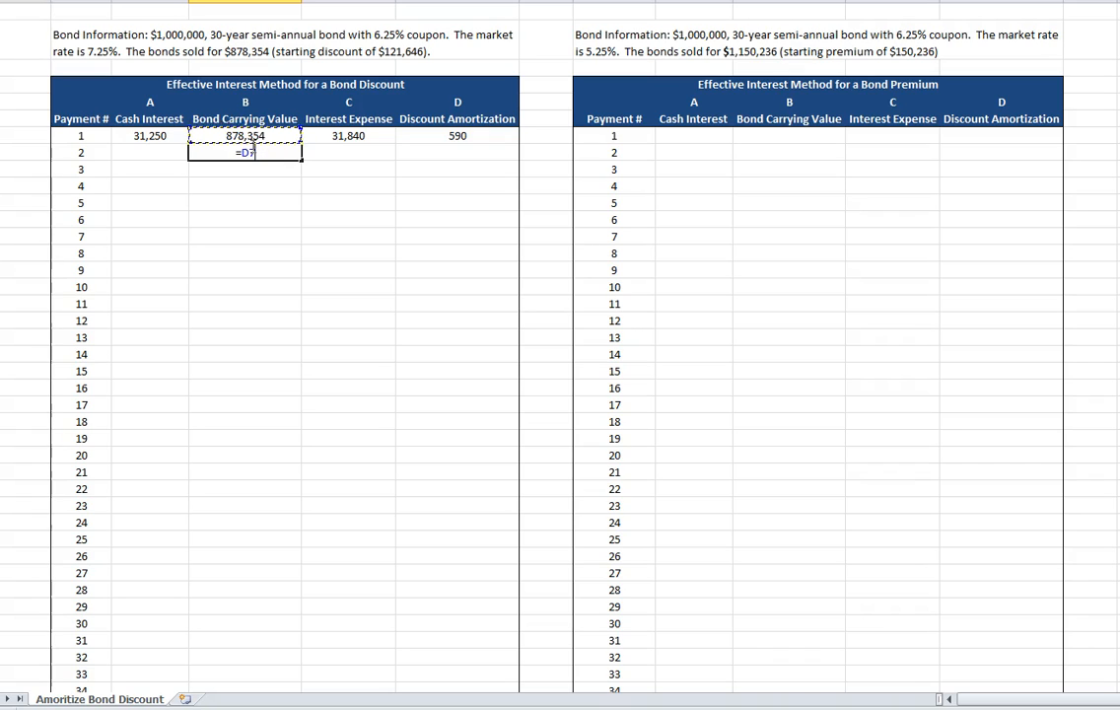
{"action": "type", "text": "+"}
{"action": "left_click", "coordinate": [469, 131]}
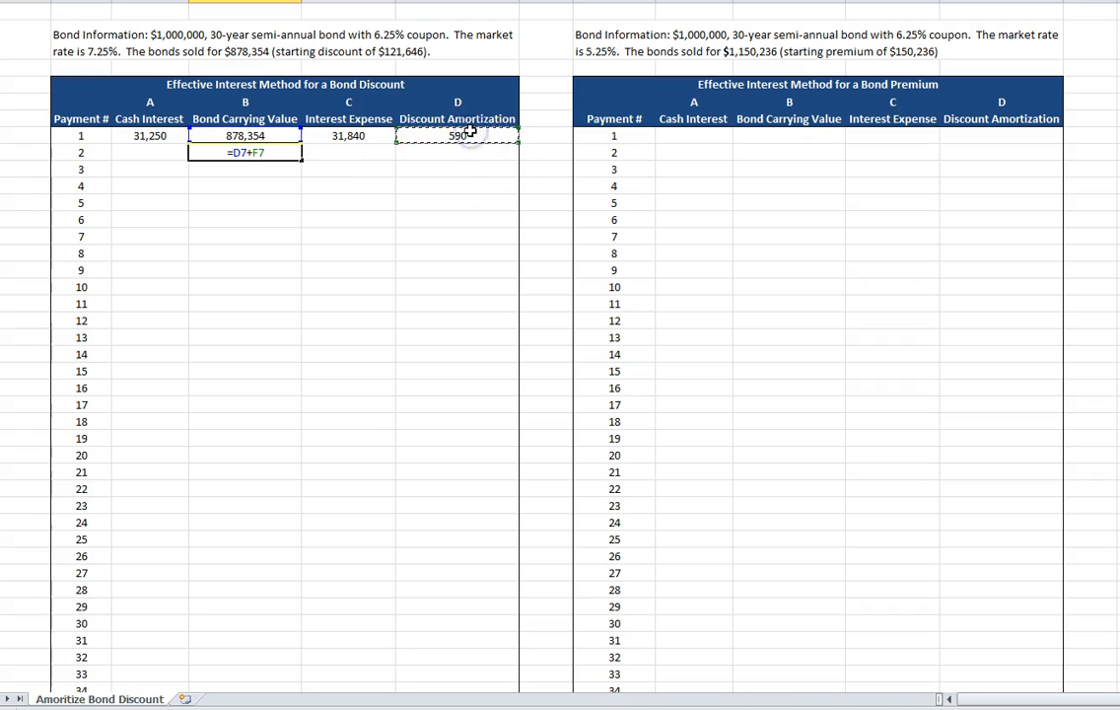
{"action": "key", "text": "Return"}
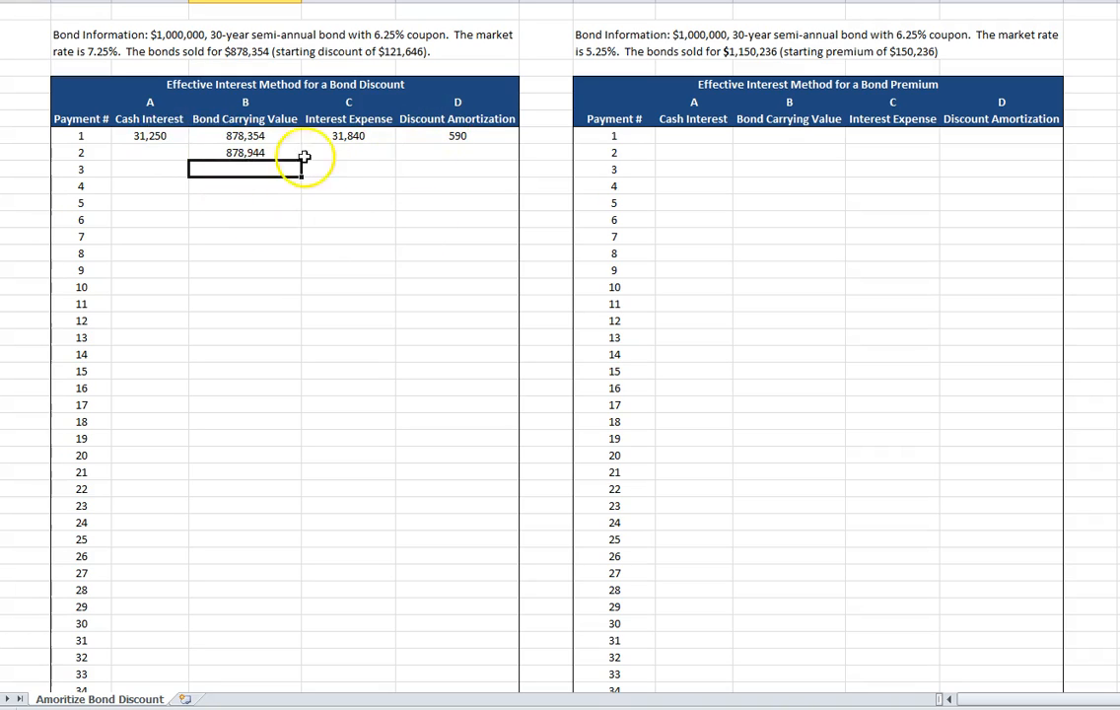
Fill the cash interest formula from payment 1 down through payment 60 in the discount table.
{"action": "left_click", "coordinate": [170, 135]}
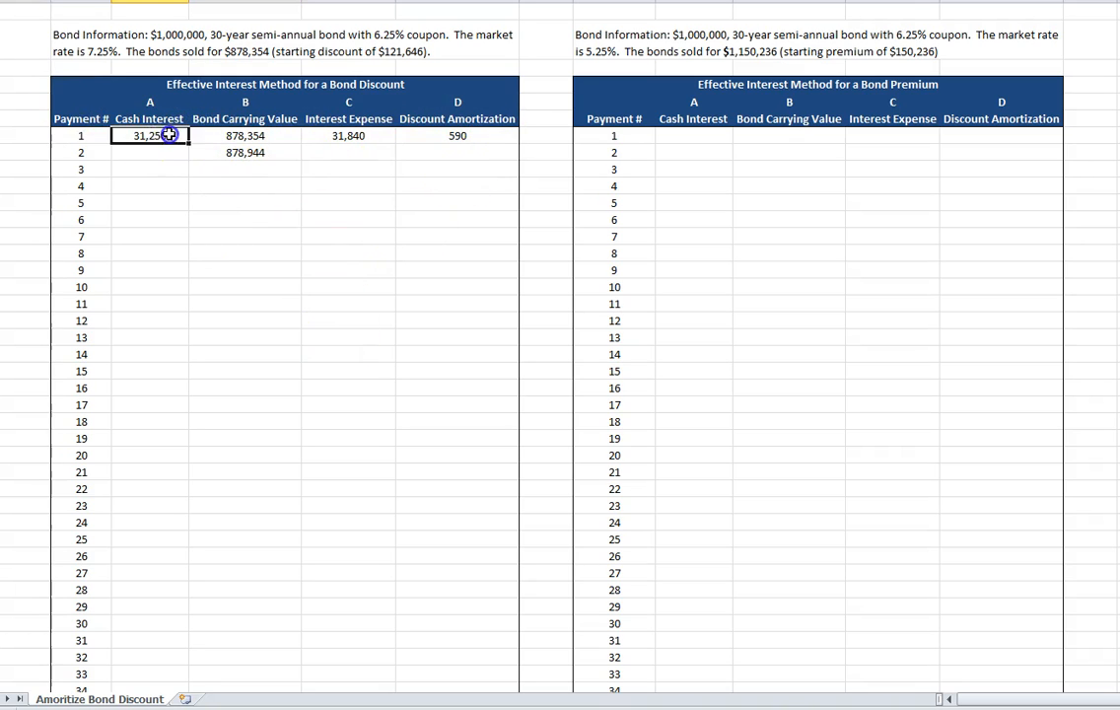
{"action": "left_click_drag", "start_coordinate": [188, 144], "coordinate": [183, 658]}
{"action": "scroll", "coordinate": [265, 452], "scroll_direction": "up", "scroll_amount": 10}
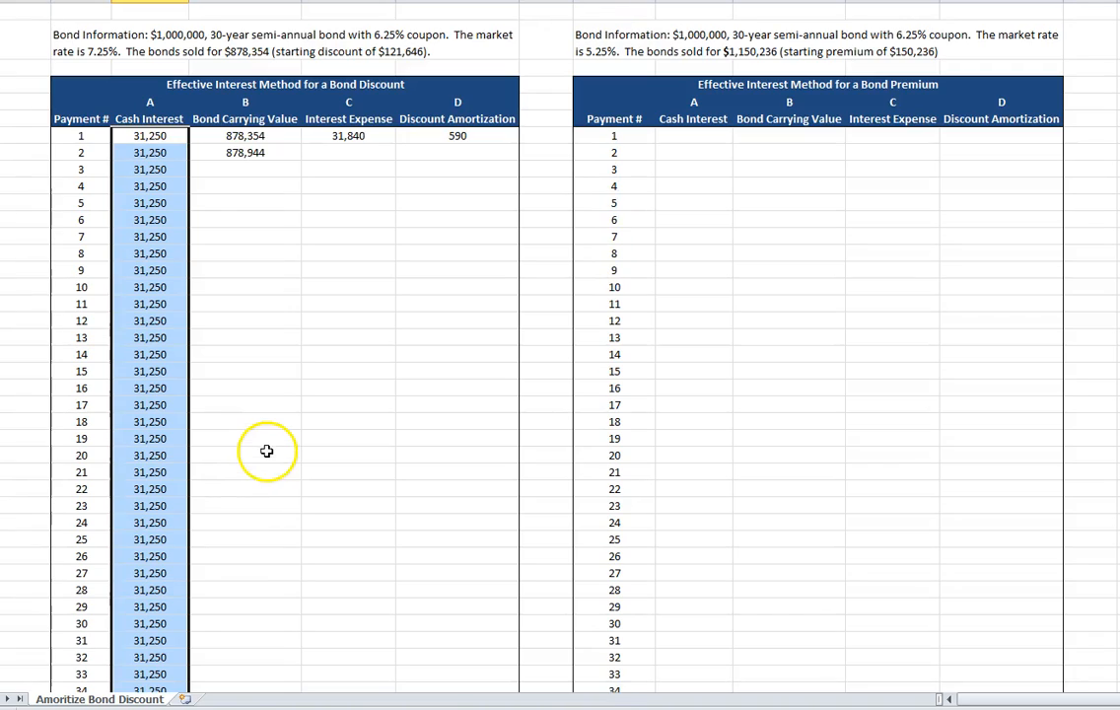
Fill the bond carrying value formula from payment 2 down through payment 60 in the discount table.
{"action": "left_click", "coordinate": [245, 154]}
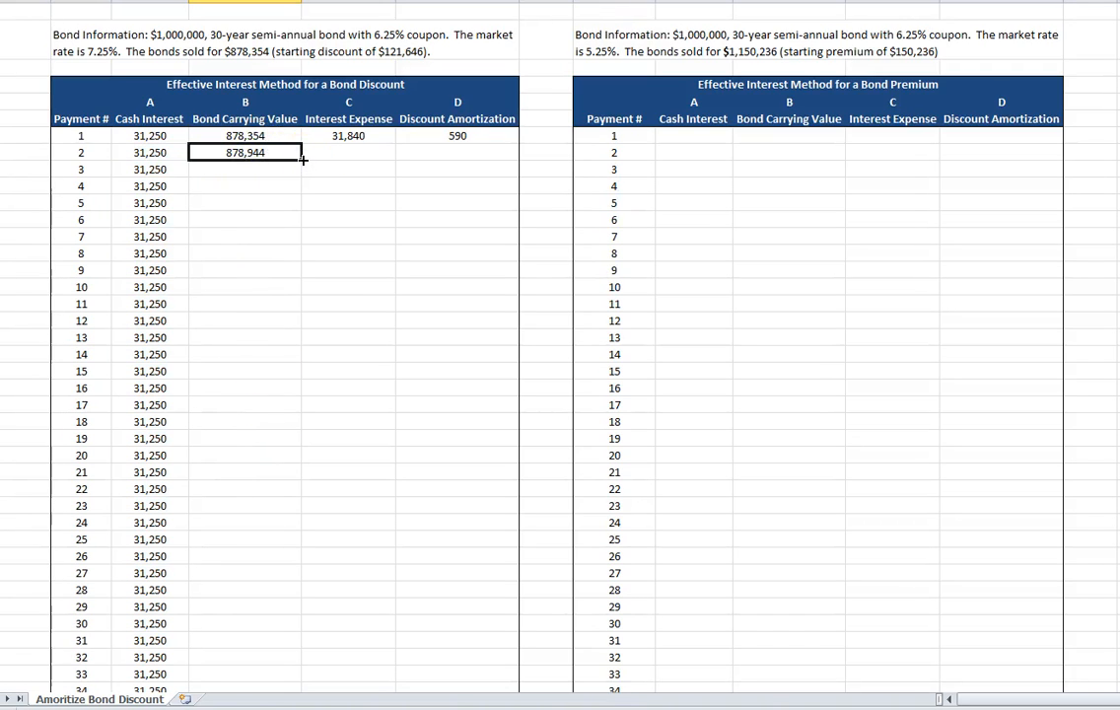
{"action": "left_click", "coordinate": [248, 135]}
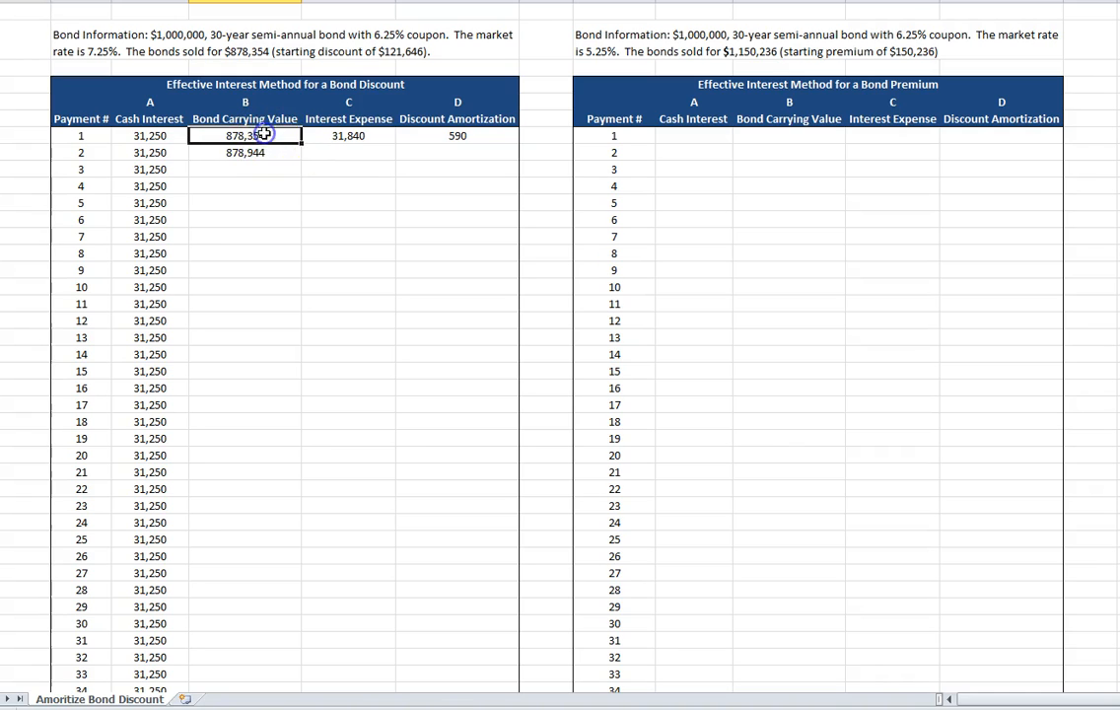
{"action": "left_click", "coordinate": [480, 133]}
{"action": "left_click", "coordinate": [251, 152]}
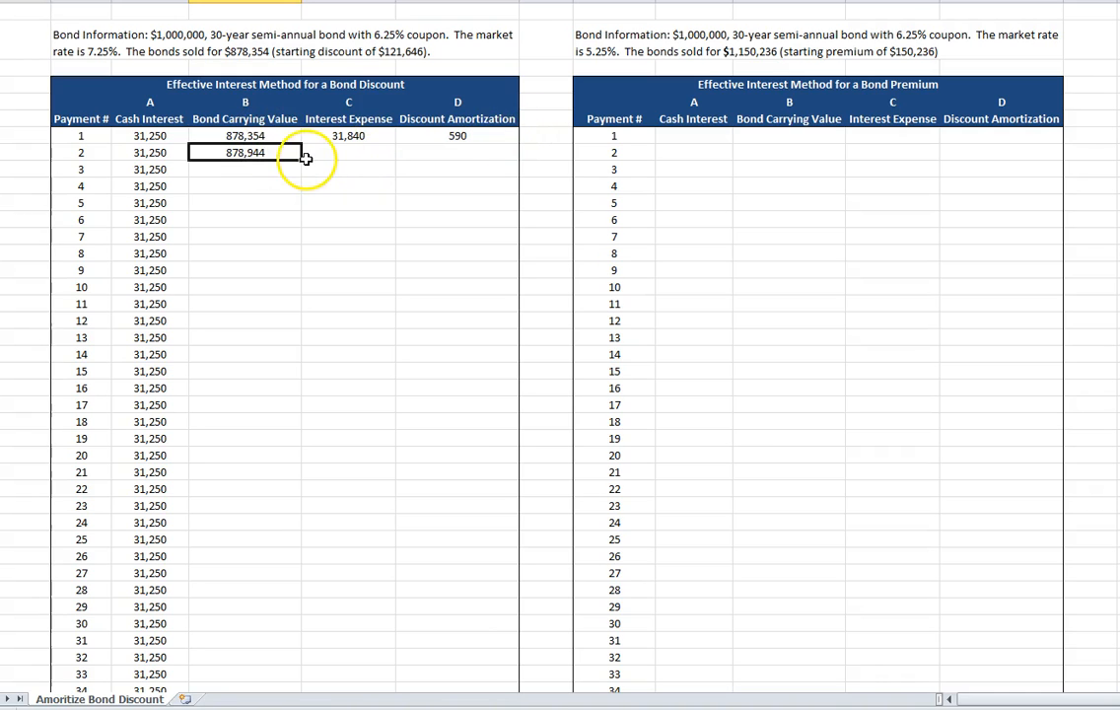
{"action": "left_click_drag", "start_coordinate": [305, 159], "coordinate": [262, 654]}
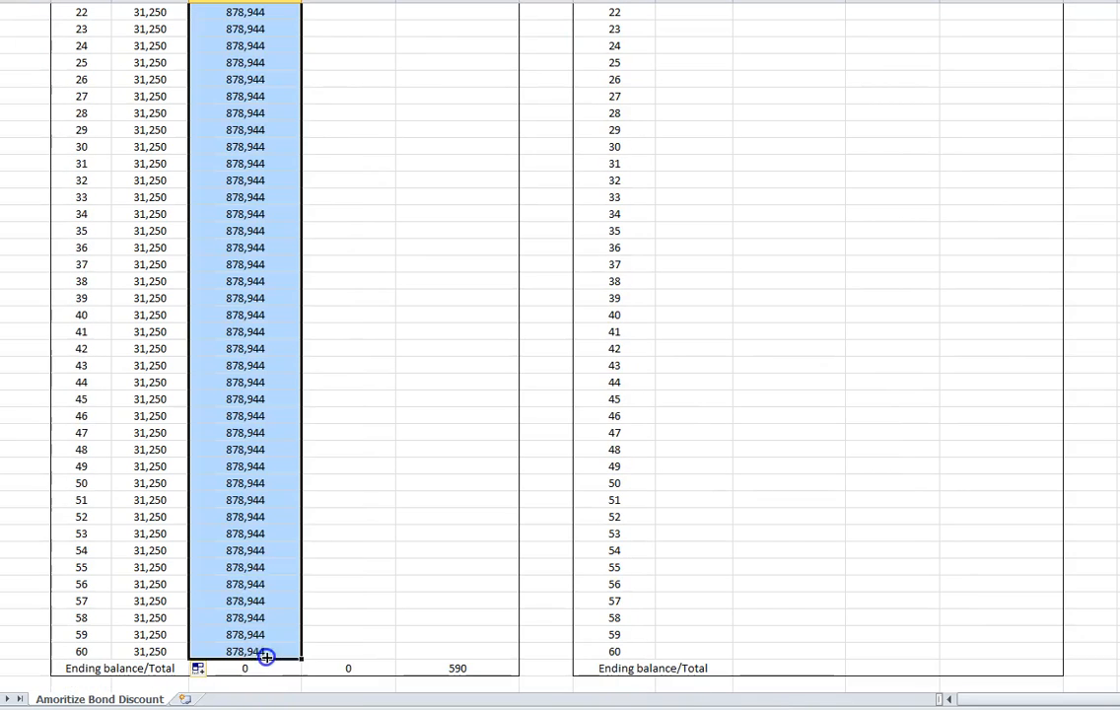
Fill the interest expense formula from payment 1 down through payment 60 in the discount table.
{"action": "scroll", "coordinate": [267, 578], "scroll_direction": "up", "scroll_amount": 9}
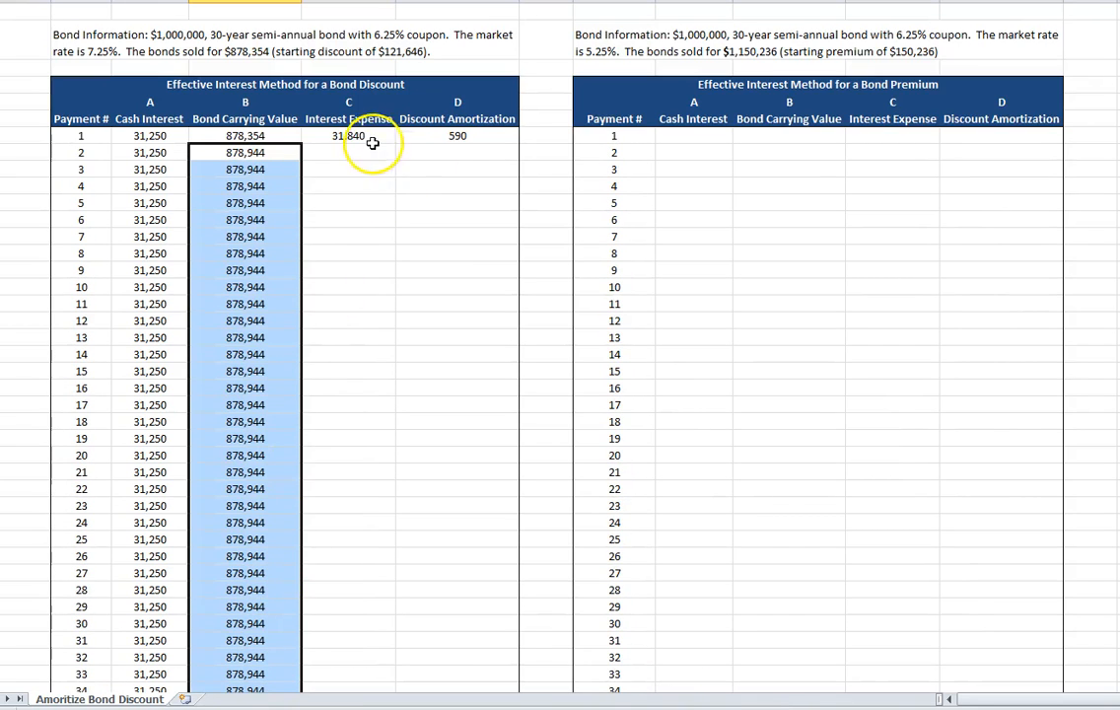
{"action": "left_click", "coordinate": [366, 138]}
{"action": "left_click", "coordinate": [236, 150]}
{"action": "left_click", "coordinate": [390, 139]}
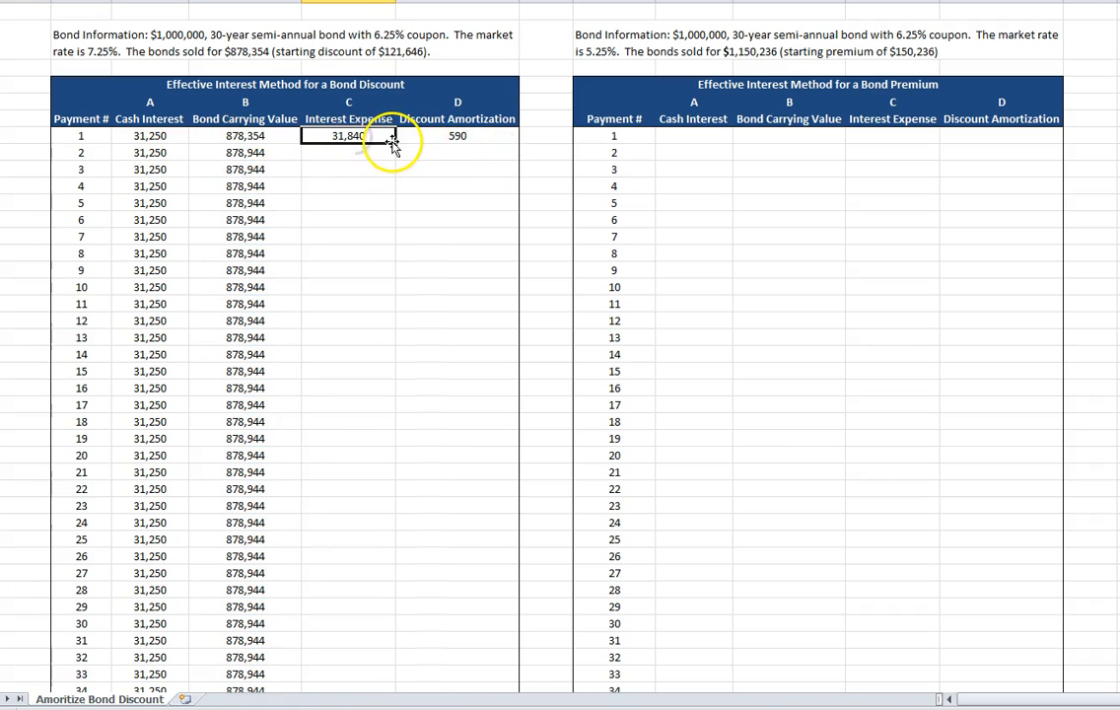
{"action": "left_click_drag", "start_coordinate": [393, 141], "coordinate": [367, 657]}
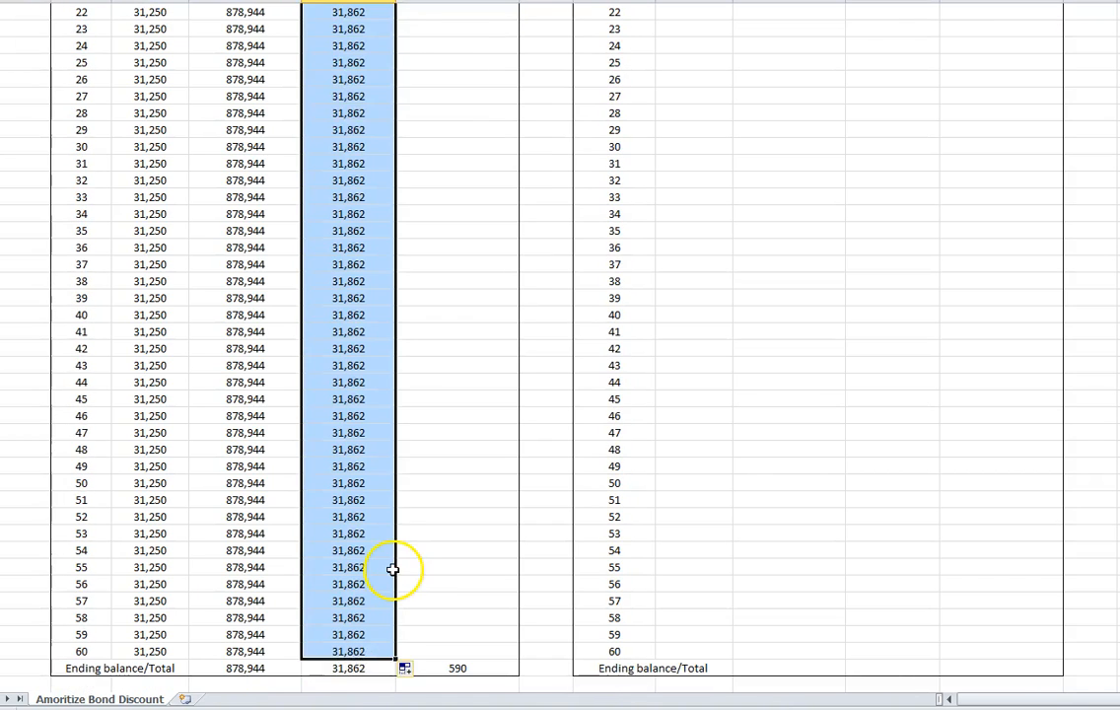
Fill the discount amortization formula from payment 1 down through payment 60.
{"action": "scroll", "coordinate": [392, 568], "scroll_direction": "up", "scroll_amount": 9}
{"action": "left_click", "coordinate": [458, 136]}
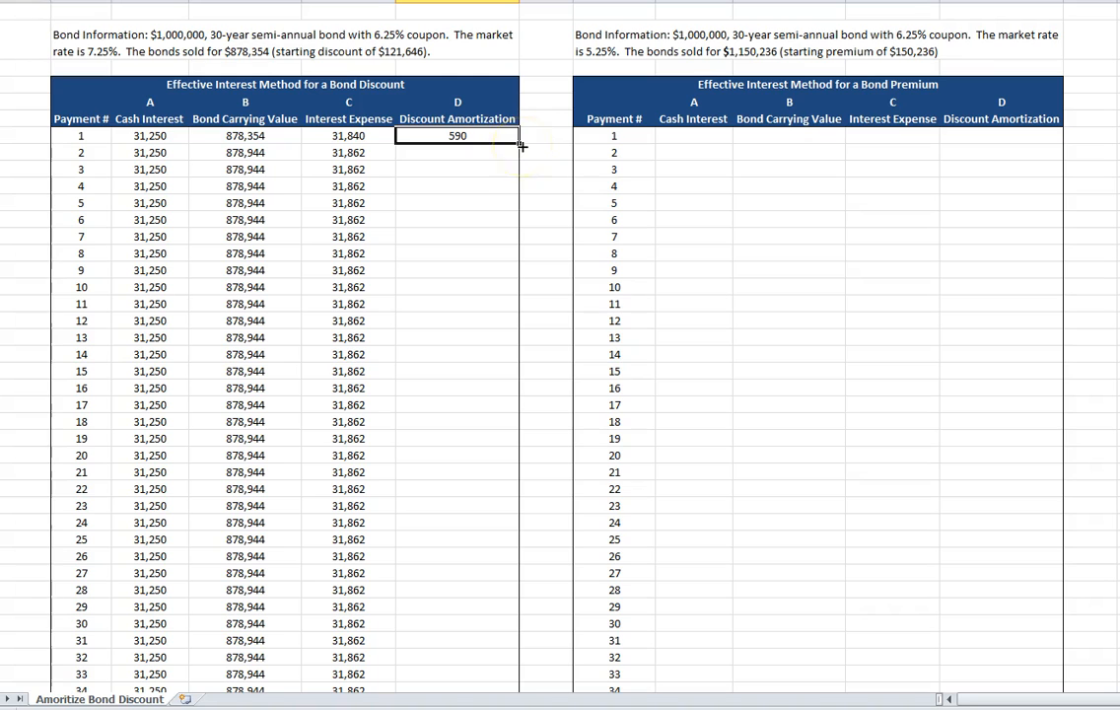
{"action": "left_click_drag", "start_coordinate": [518, 143], "coordinate": [498, 657]}
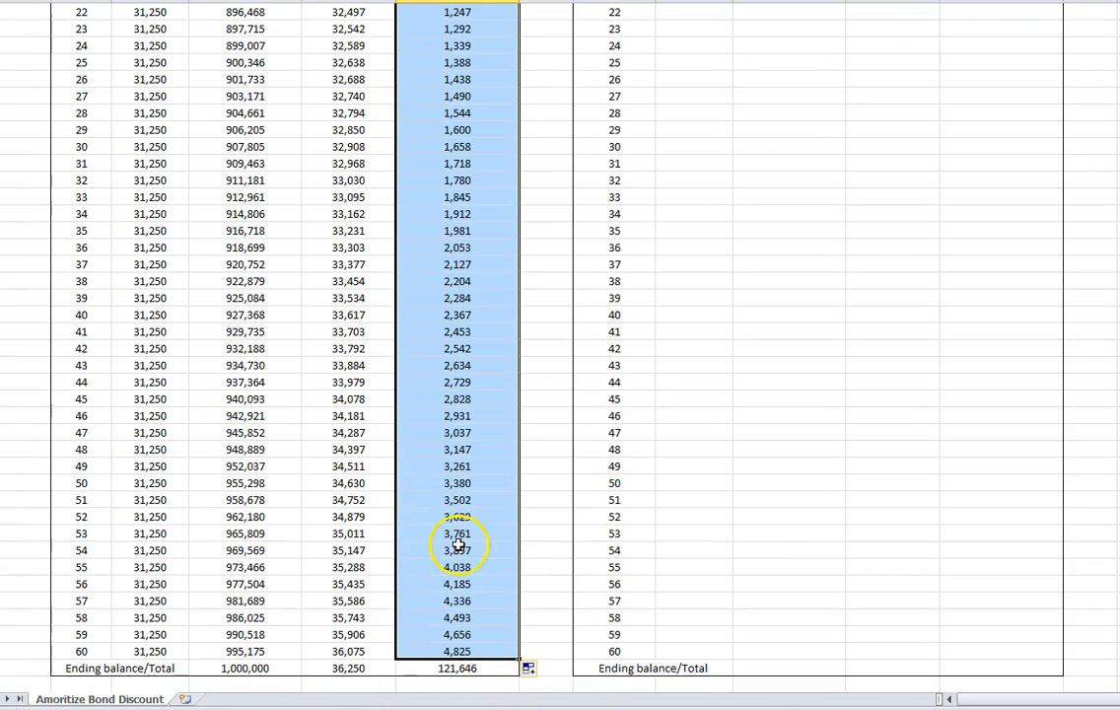
Check the discount table's ending carrying value and total discount amortization against the bond information above it.
{"action": "scroll", "coordinate": [458, 523], "scroll_direction": "up", "scroll_amount": 7}
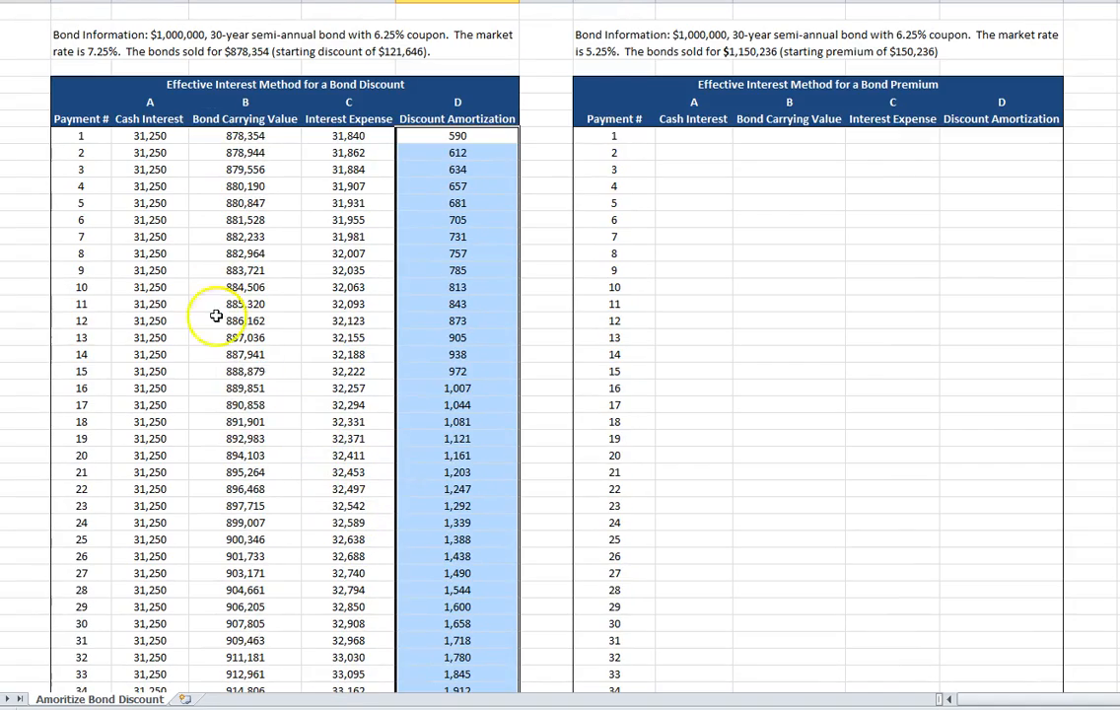
{"action": "scroll", "coordinate": [228, 406], "scroll_direction": "down", "scroll_amount": 7}
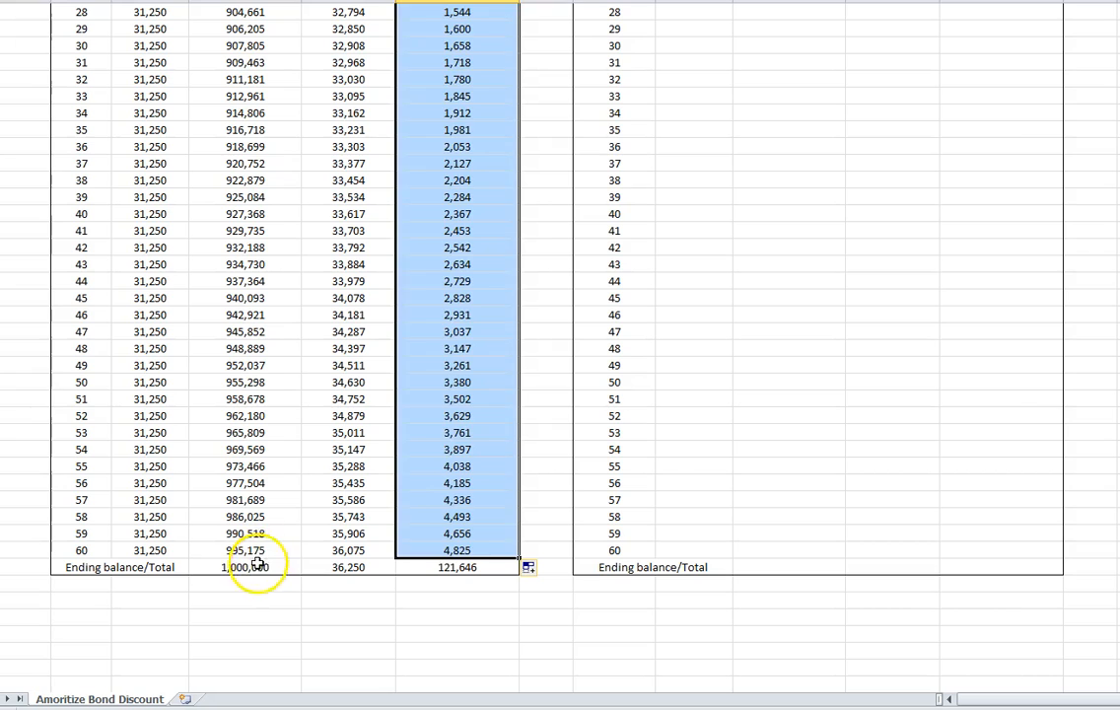
{"action": "left_click", "coordinate": [260, 563]}
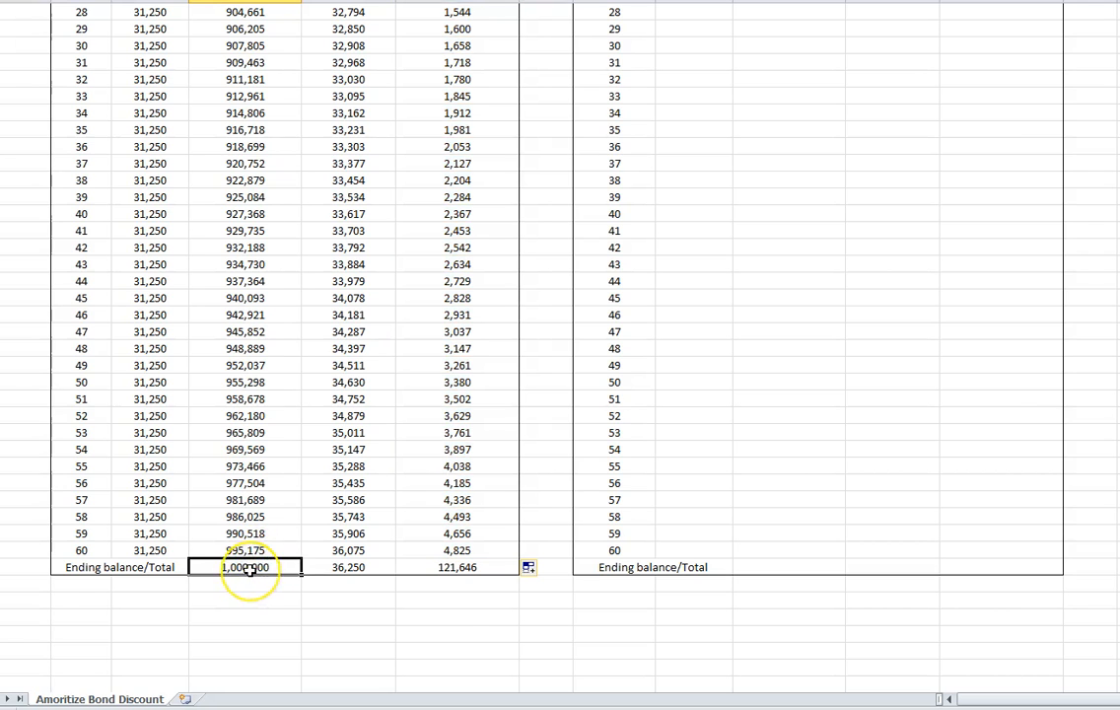
{"action": "scroll", "coordinate": [249, 567], "scroll_direction": "up", "scroll_amount": 9}
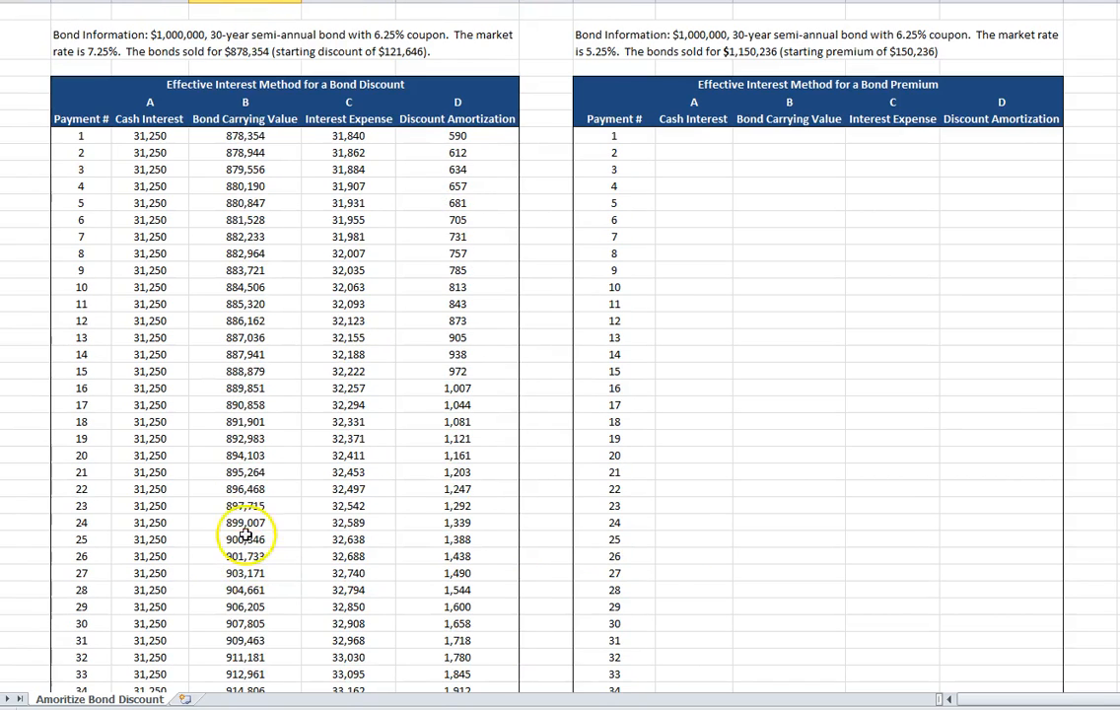
{"action": "scroll", "coordinate": [288, 275], "scroll_direction": "down", "scroll_amount": 10}
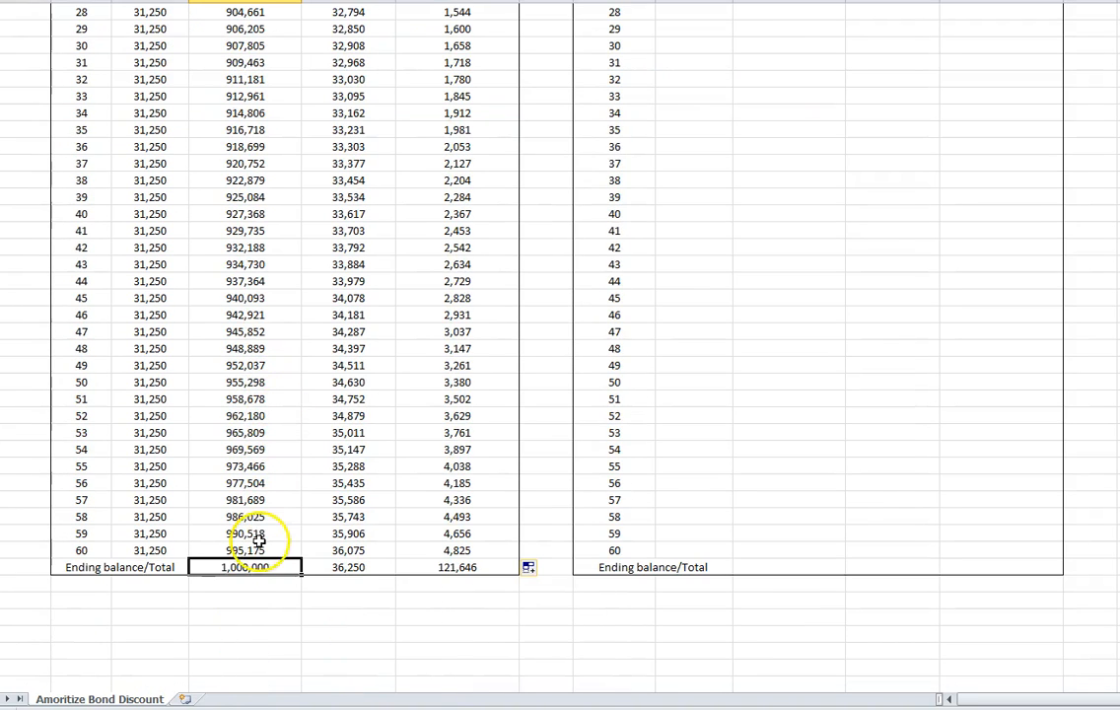
{"action": "left_click", "coordinate": [459, 567]}
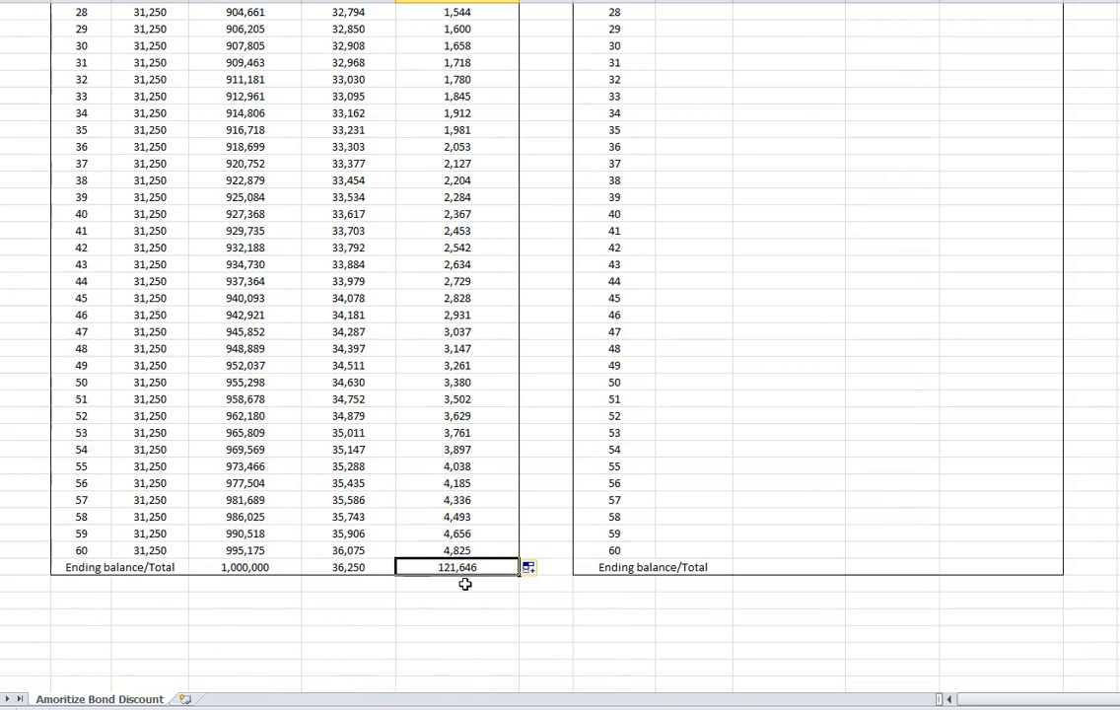
{"action": "scroll", "coordinate": [462, 651], "scroll_direction": "up", "scroll_amount": 1}
{"action": "scroll", "coordinate": [463, 583], "scroll_direction": "up", "scroll_amount": 9}
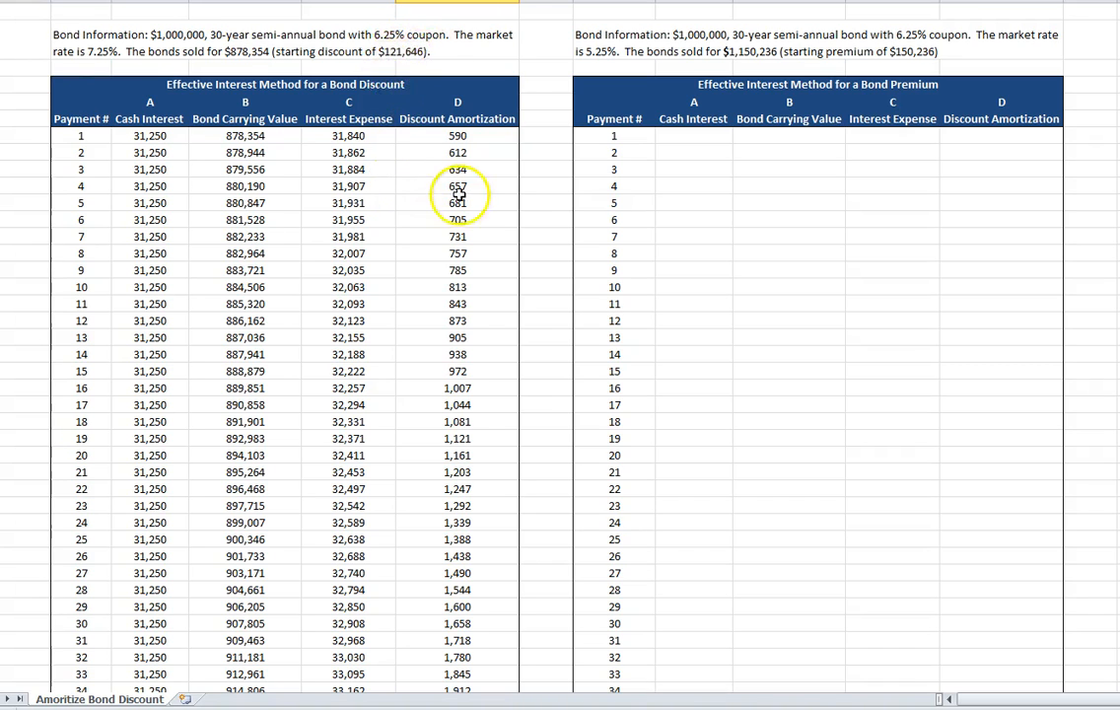
{"action": "scroll", "coordinate": [503, 276], "scroll_direction": "down", "scroll_amount": 10}
{"action": "scroll", "coordinate": [497, 395], "scroll_direction": "down", "scroll_amount": 3}
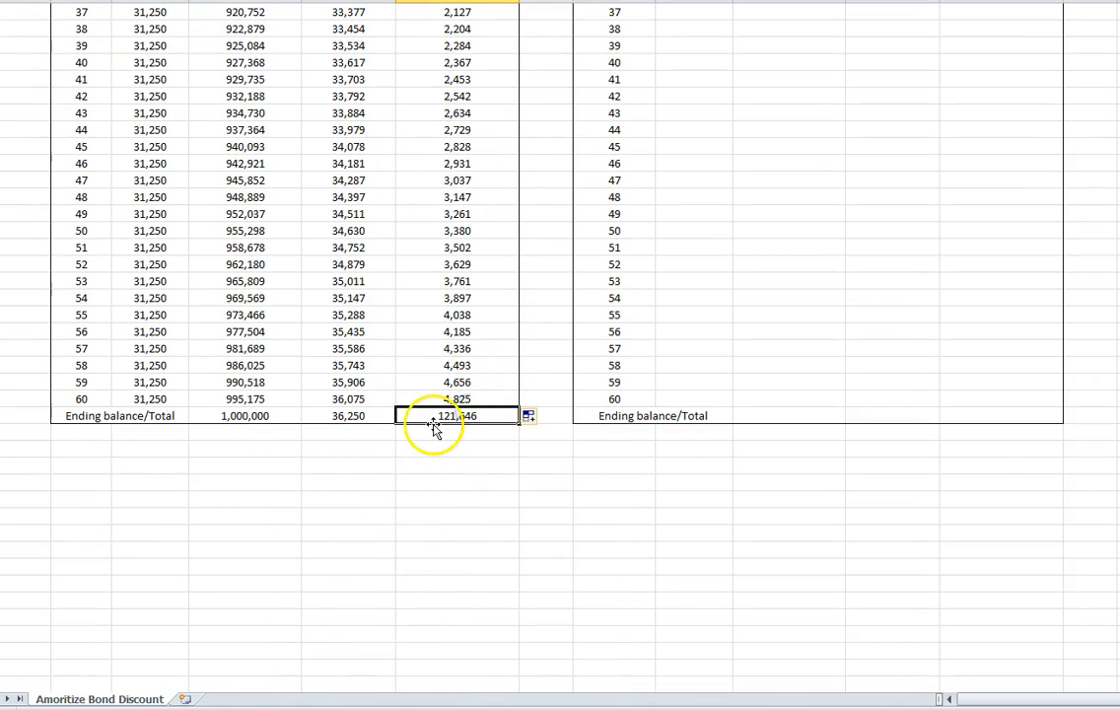
Enter 1000000*.0625/2 as the cash interest for payment 1 in the bond premium table.
{"action": "scroll", "coordinate": [430, 430], "scroll_direction": "up", "scroll_amount": 4}
{"action": "scroll", "coordinate": [433, 423], "scroll_direction": "up", "scroll_amount": 10}
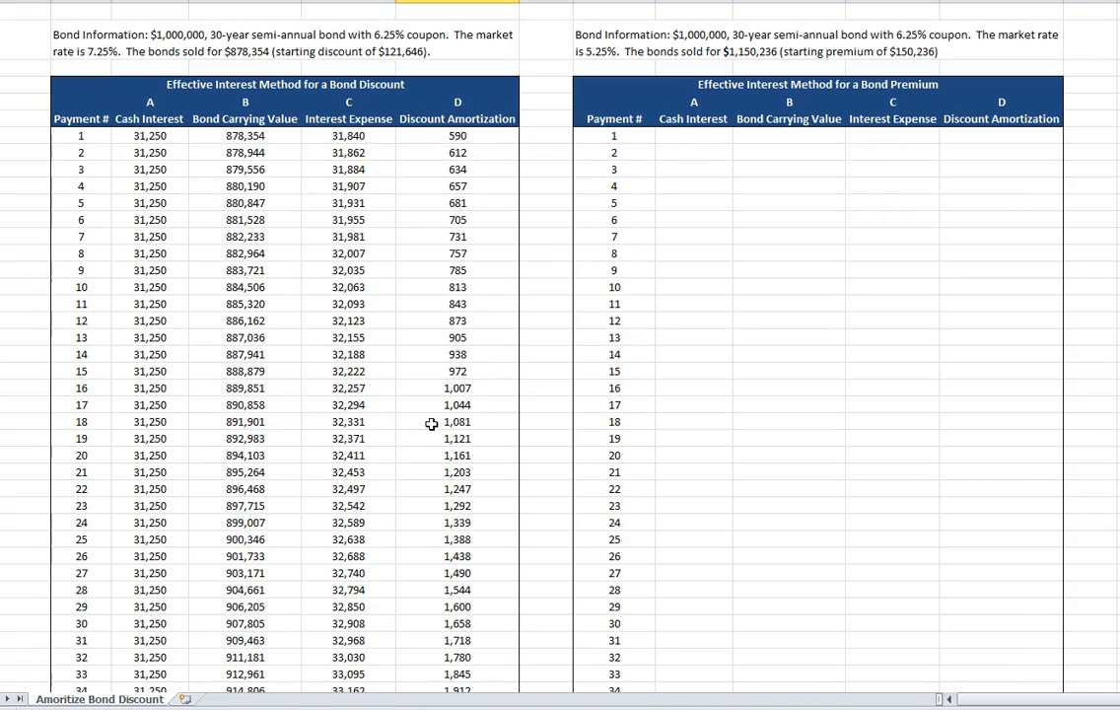
{"action": "left_click", "coordinate": [705, 133]}
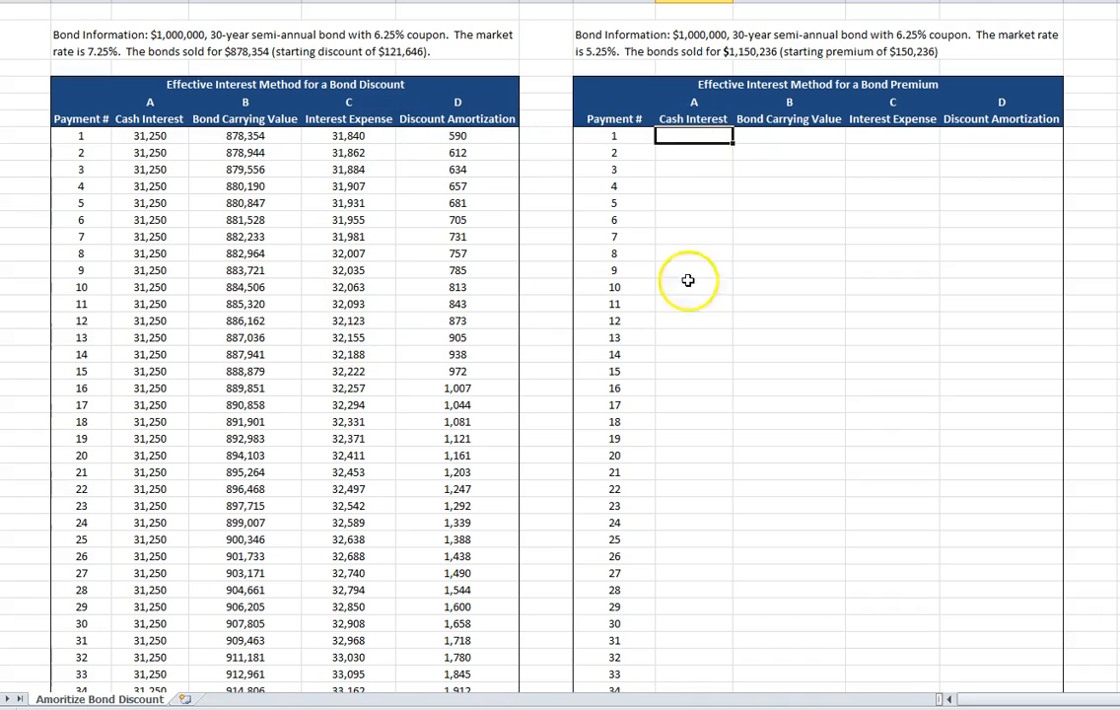
{"action": "left_click", "coordinate": [702, 143]}
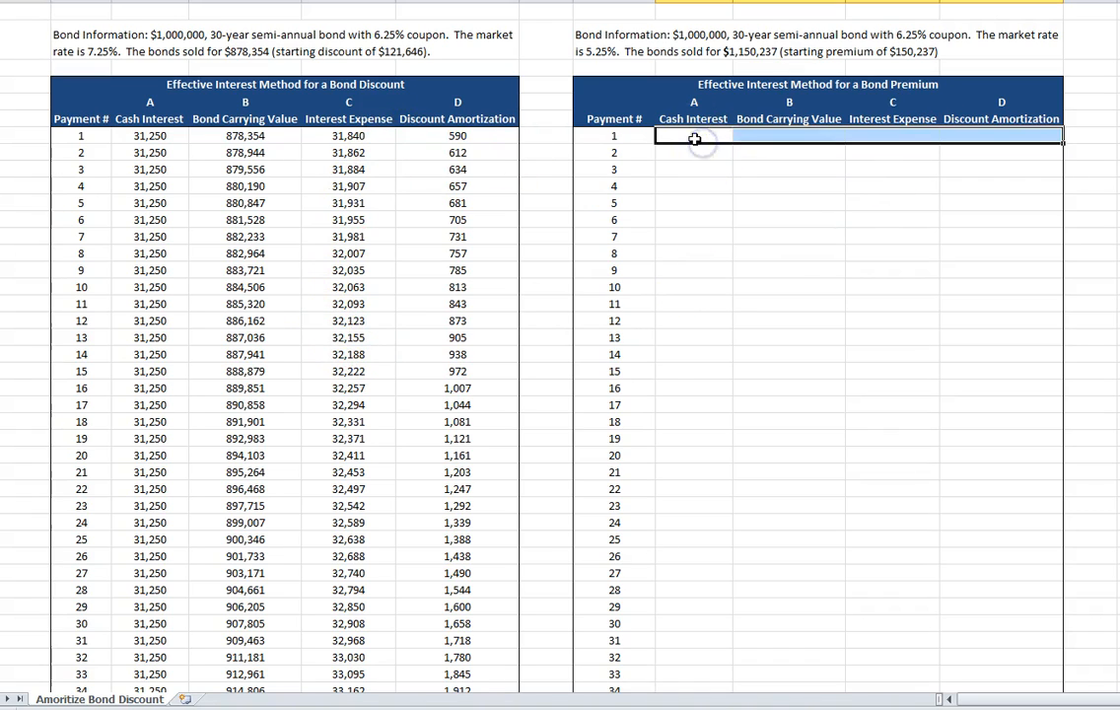
{"action": "left_click", "coordinate": [695, 139]}
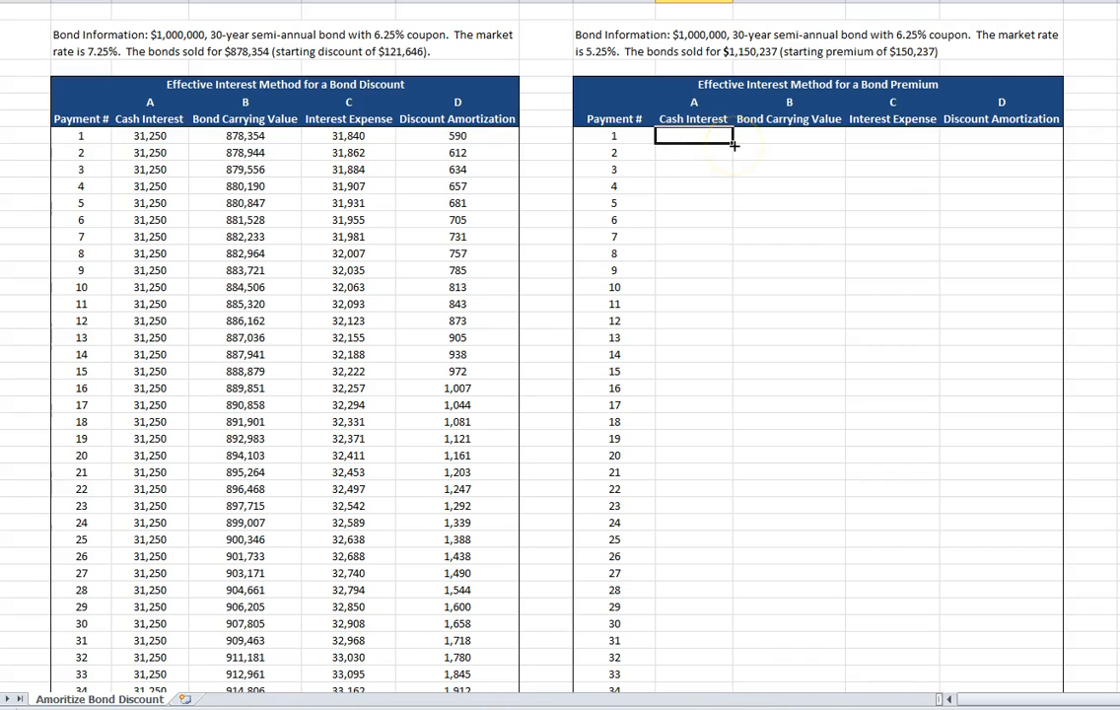
{"action": "type", "text": "="}
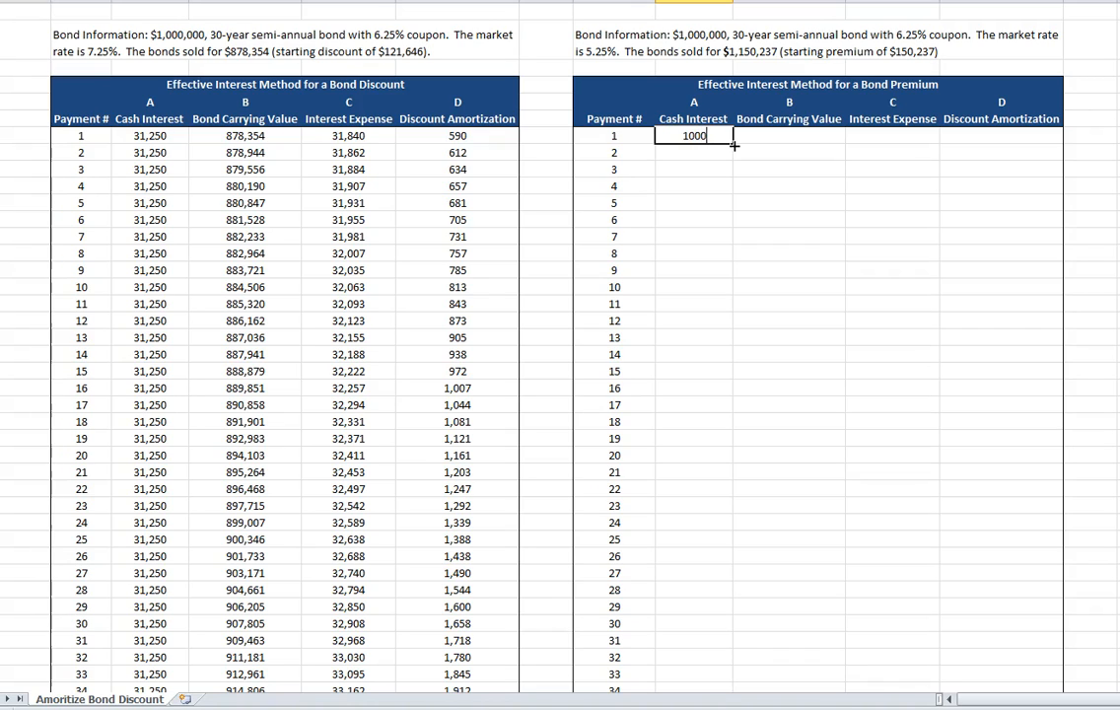
{"action": "type", "text": "1000000*.0625/2"}
{"action": "key", "text": "Return"}
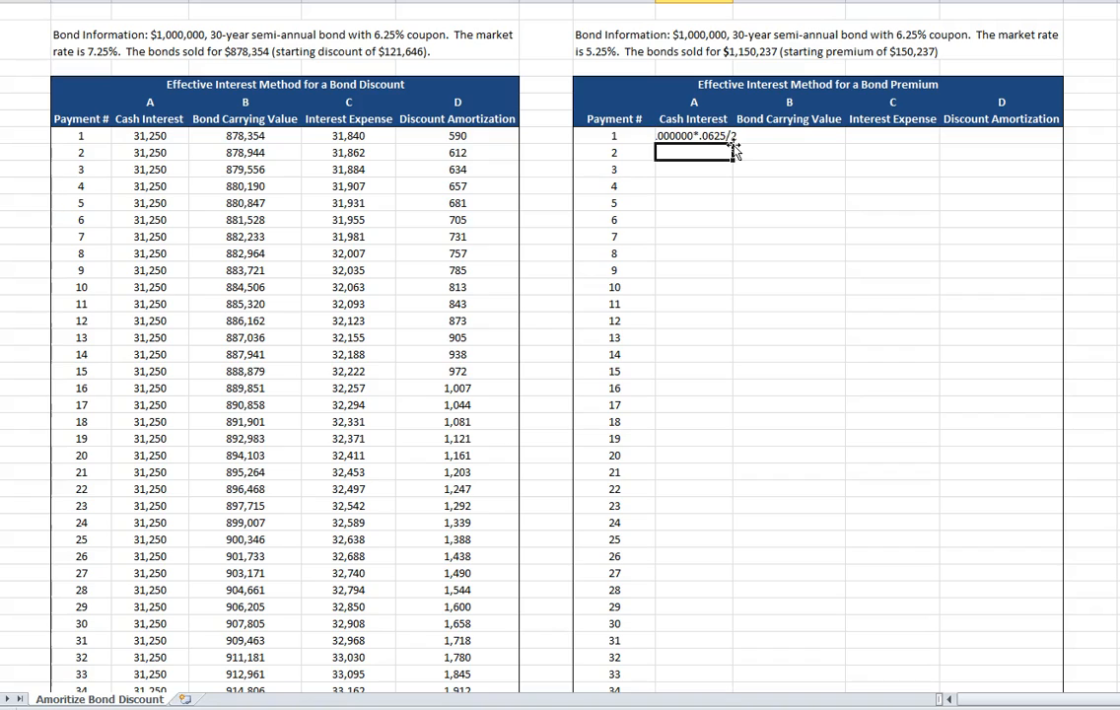
Correct the payment 1 cash interest entry in the premium table so it calculates as the formula =1000000*.0625/2.
{"action": "left_click", "coordinate": [707, 139]}
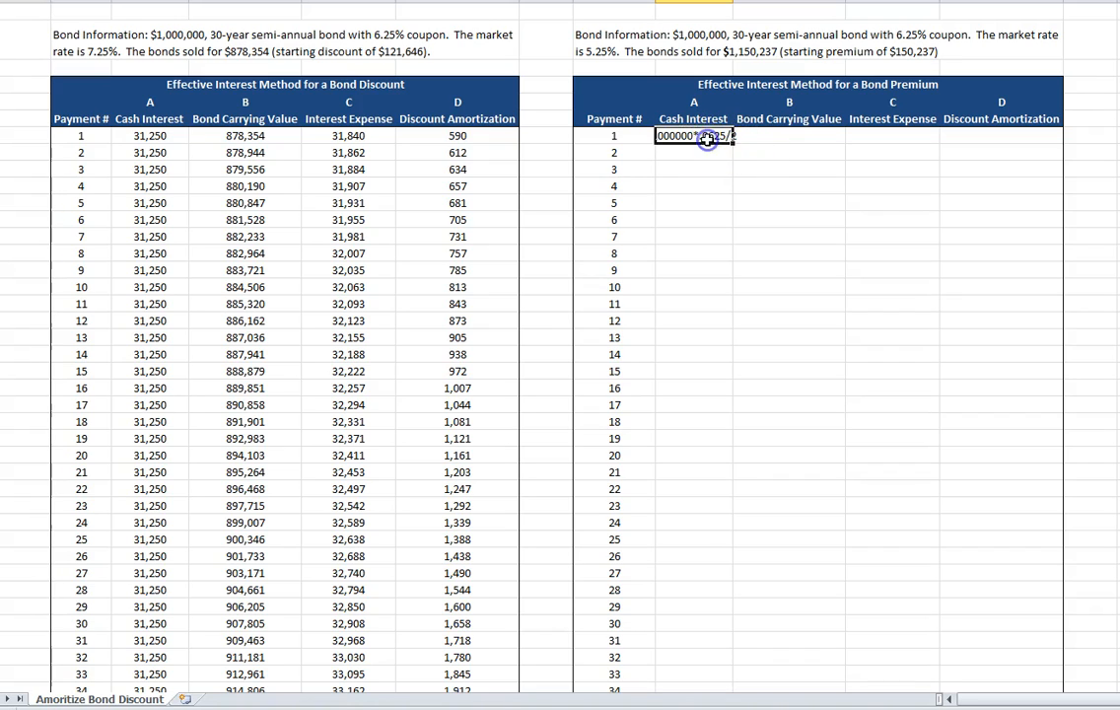
{"action": "key", "text": "BackSpace"}
{"action": "key", "text": "BackSpace"}
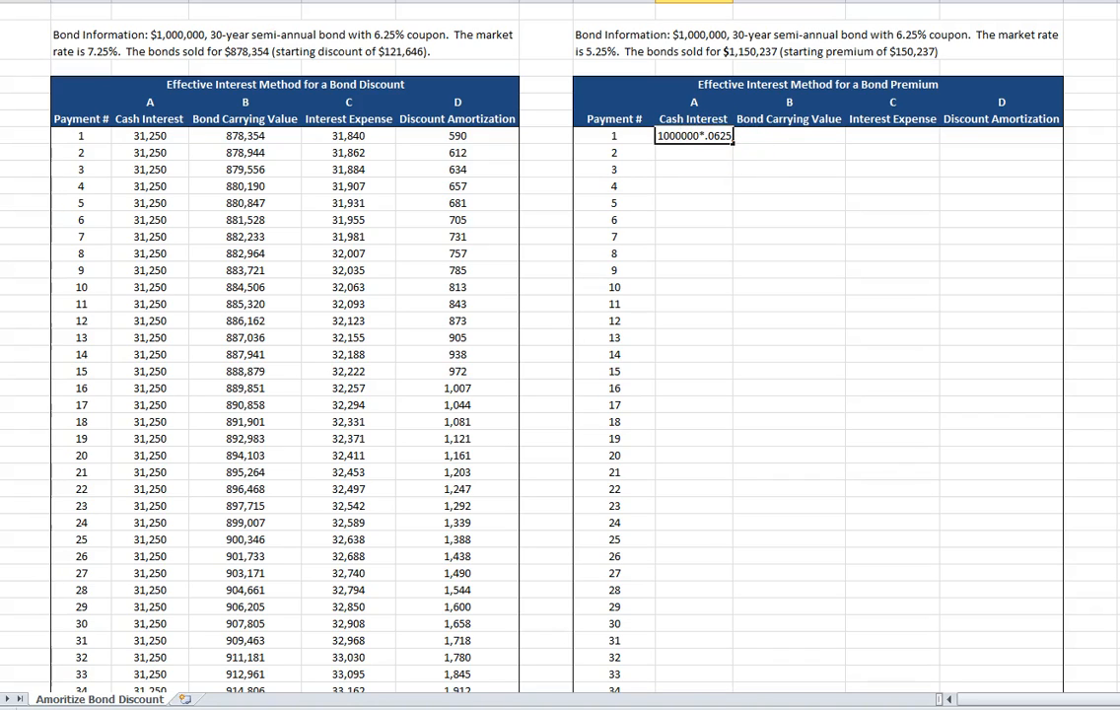
{"action": "key", "text": "Return"}
{"action": "key", "text": "Up"}
Enter 1150237 as the bond carrying value for payment 1 in the premium table.
{"action": "key", "text": "Right"}
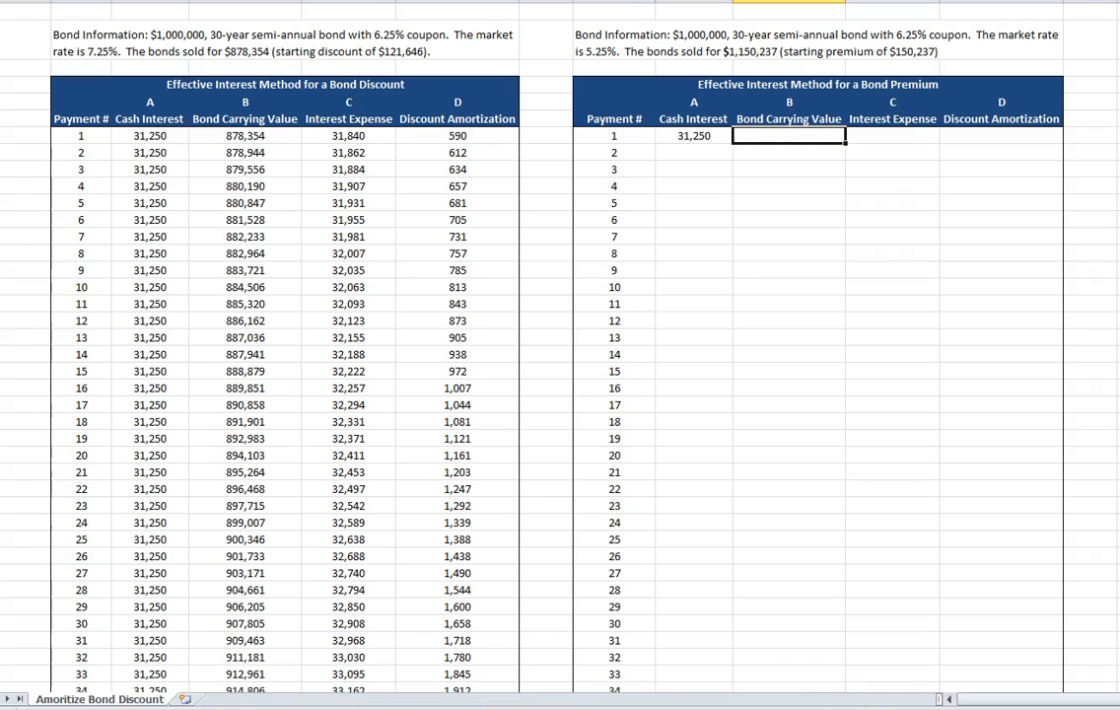
{"action": "type", "text": "1150237"}
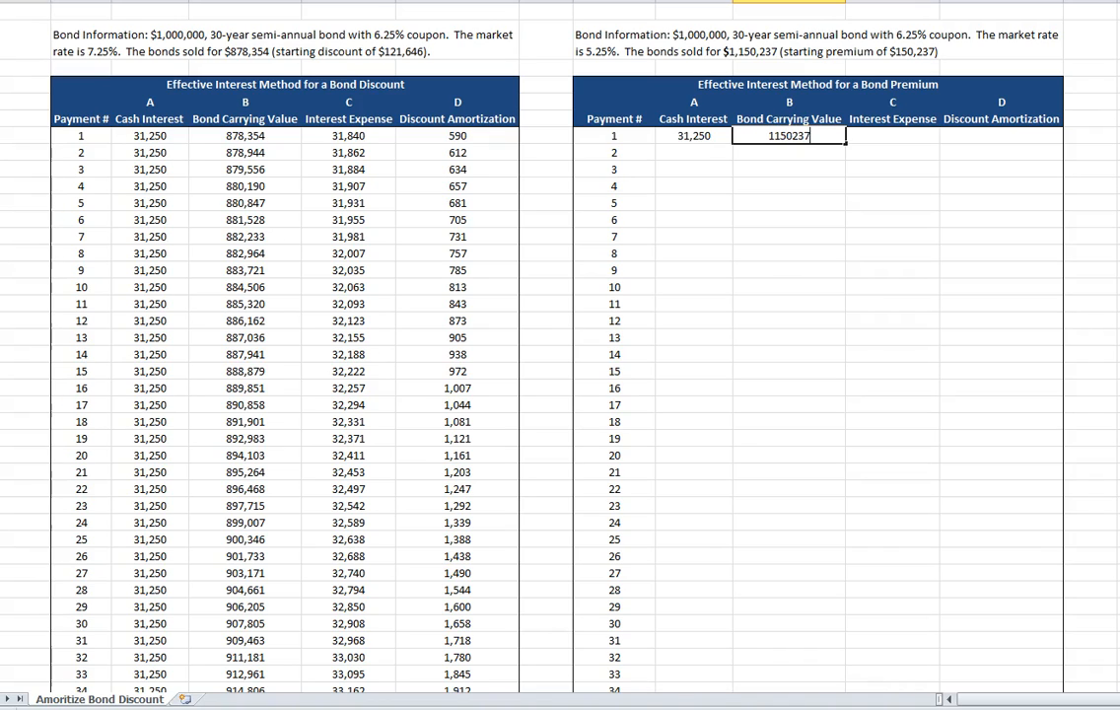
{"action": "key", "text": "Return"}
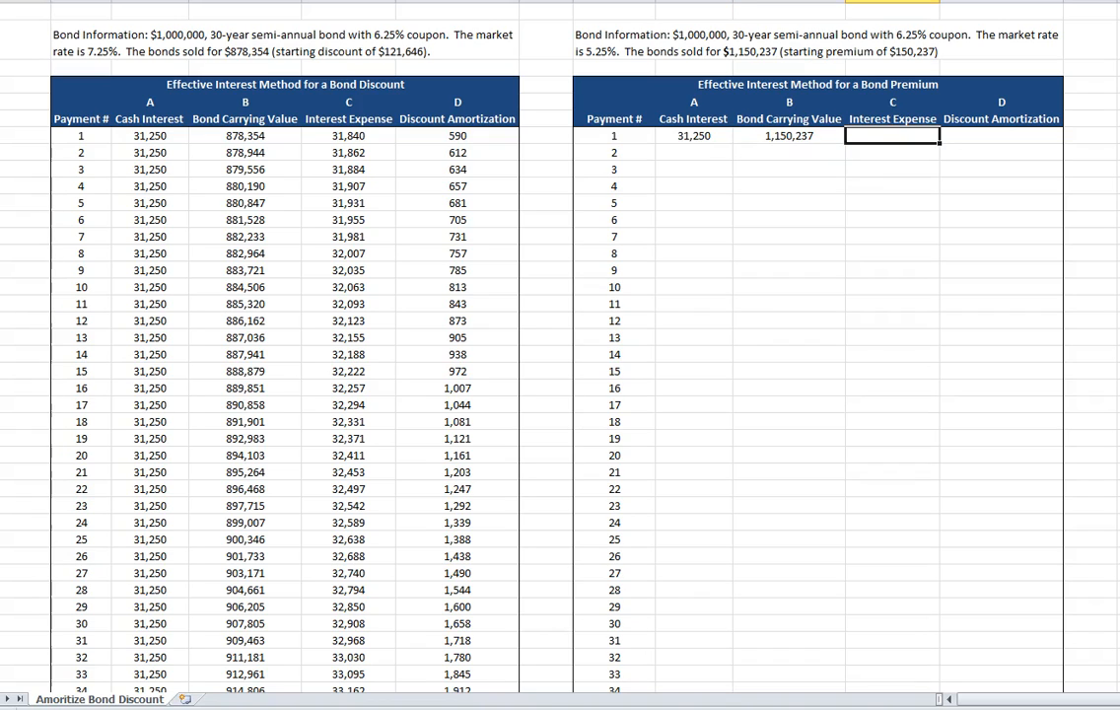
Calculate payment 1's interest expense in the premium table with the formula =J7*.0525/2.
{"action": "type", "text": "="}
{"action": "key", "text": "Left"}
{"action": "type", "text": "*.0525/2"}
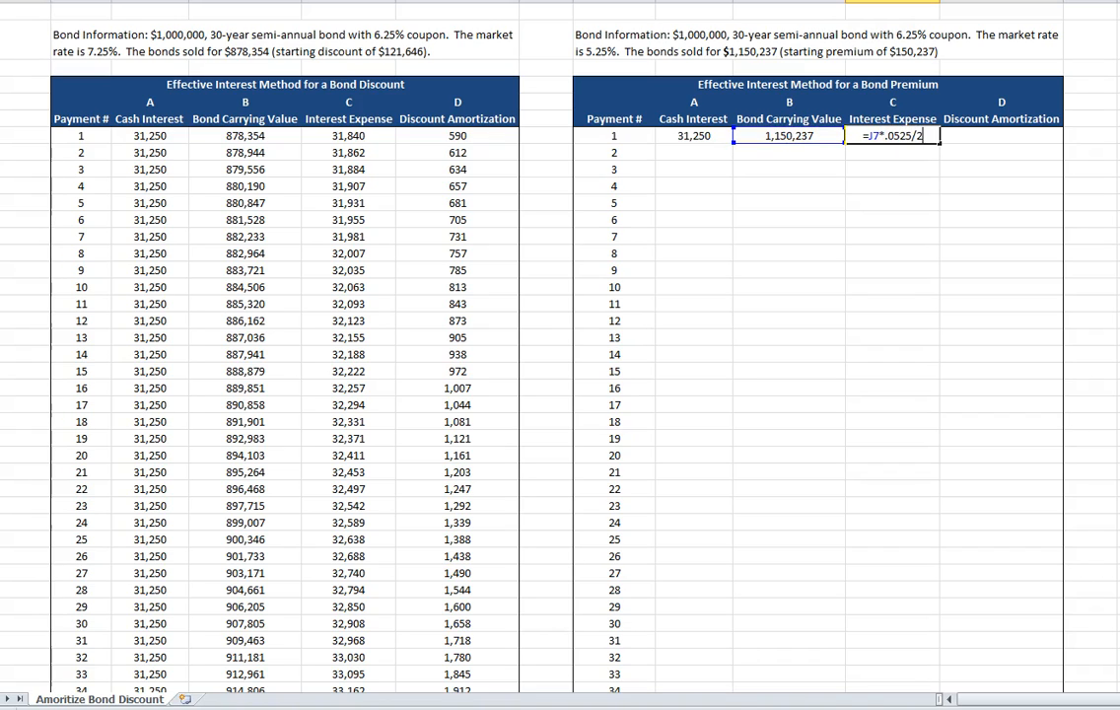
{"action": "key", "text": "Return"}
{"action": "key", "text": "Up"}
Calculate payment 1's amortization in the premium table as cash interest minus interest expense, using =I7-K7.
{"action": "key", "text": "Right"}
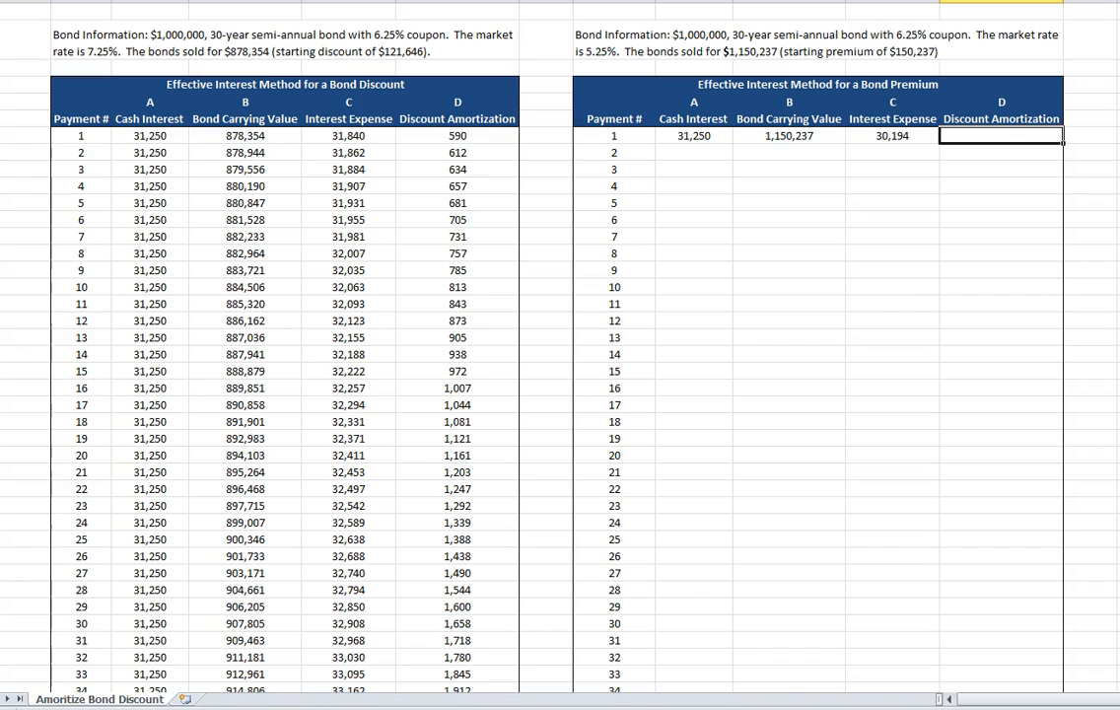
{"action": "type", "text": "="}
{"action": "key", "text": "Left"}
{"action": "key", "text": "Left"}
{"action": "key", "text": "Left"}
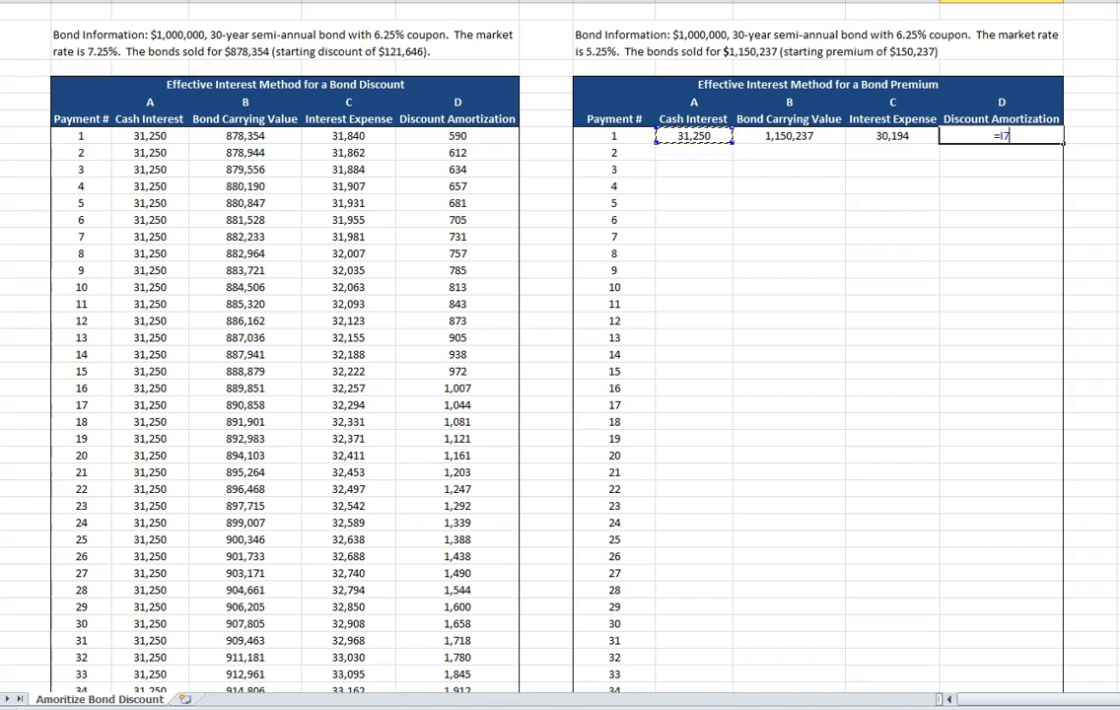
{"action": "type", "text": "-"}
{"action": "key", "text": "Left"}
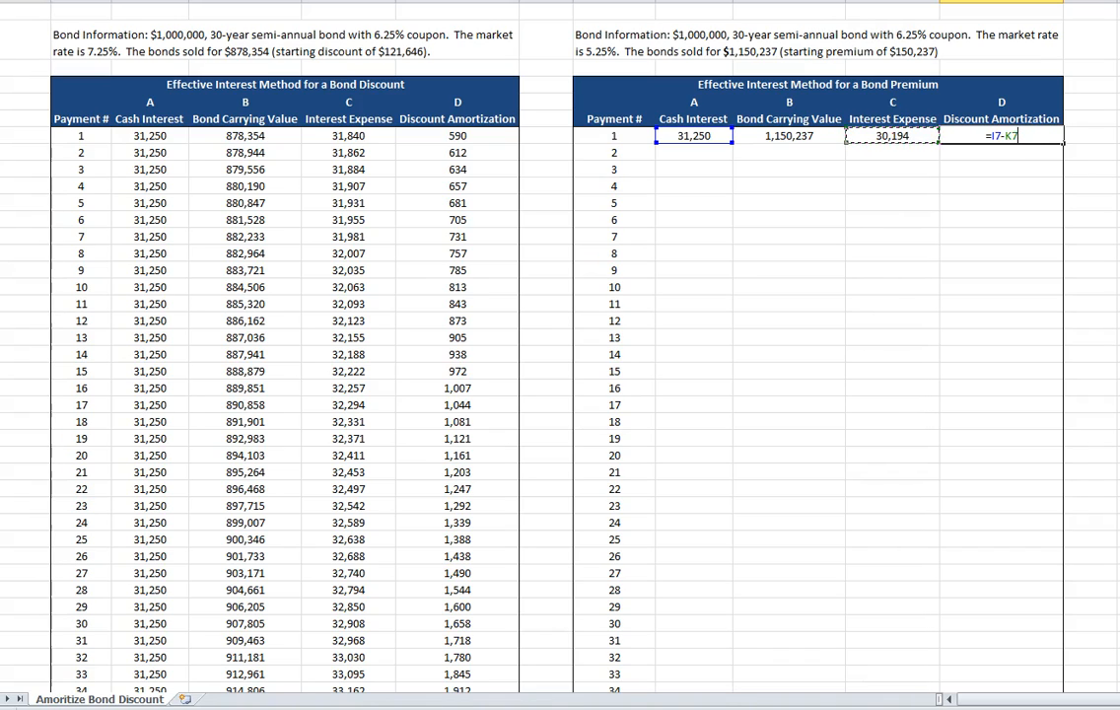
{"action": "key", "text": "Return"}
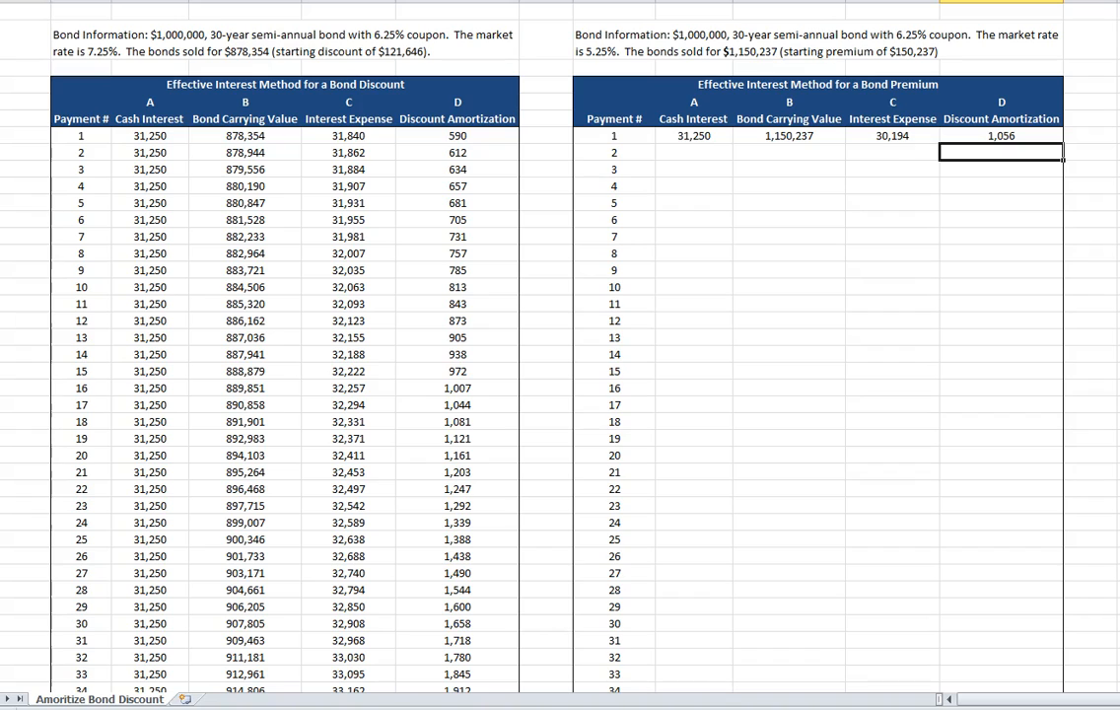
Calculate payment 2's bond carrying value in the premium table as payment 1's carrying value minus its amortization.
{"action": "left_click", "coordinate": [744, 150]}
{"action": "type", "text": "="}
{"action": "key", "text": "Up"}
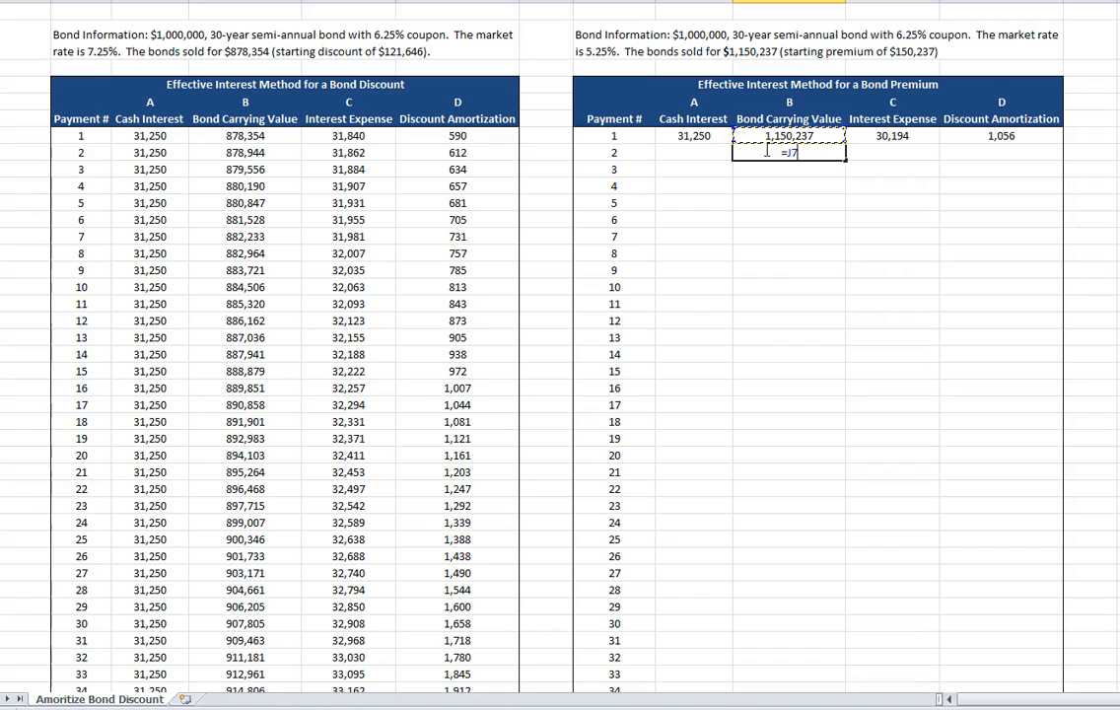
{"action": "type", "text": "-"}
{"action": "left_click", "coordinate": [1001, 135]}
{"action": "key", "text": "Return"}
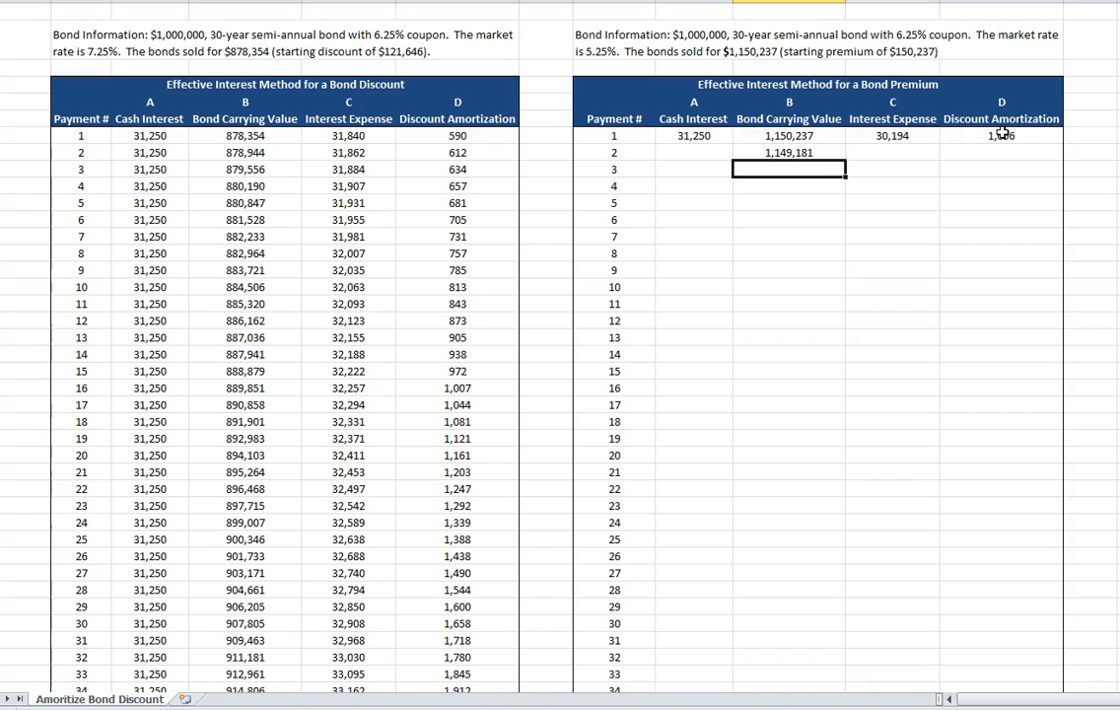
Fill the cash interest formula from payment 1 down through payment 60 in the premium table.
{"action": "left_click", "coordinate": [714, 150]}
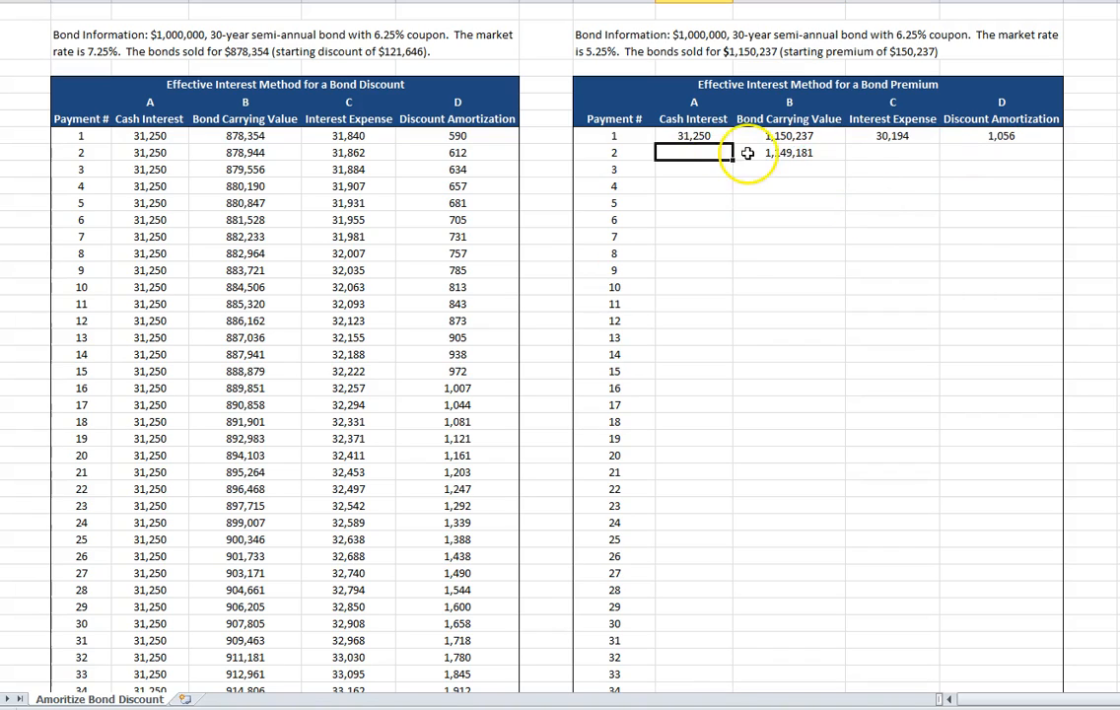
{"action": "left_click", "coordinate": [727, 139]}
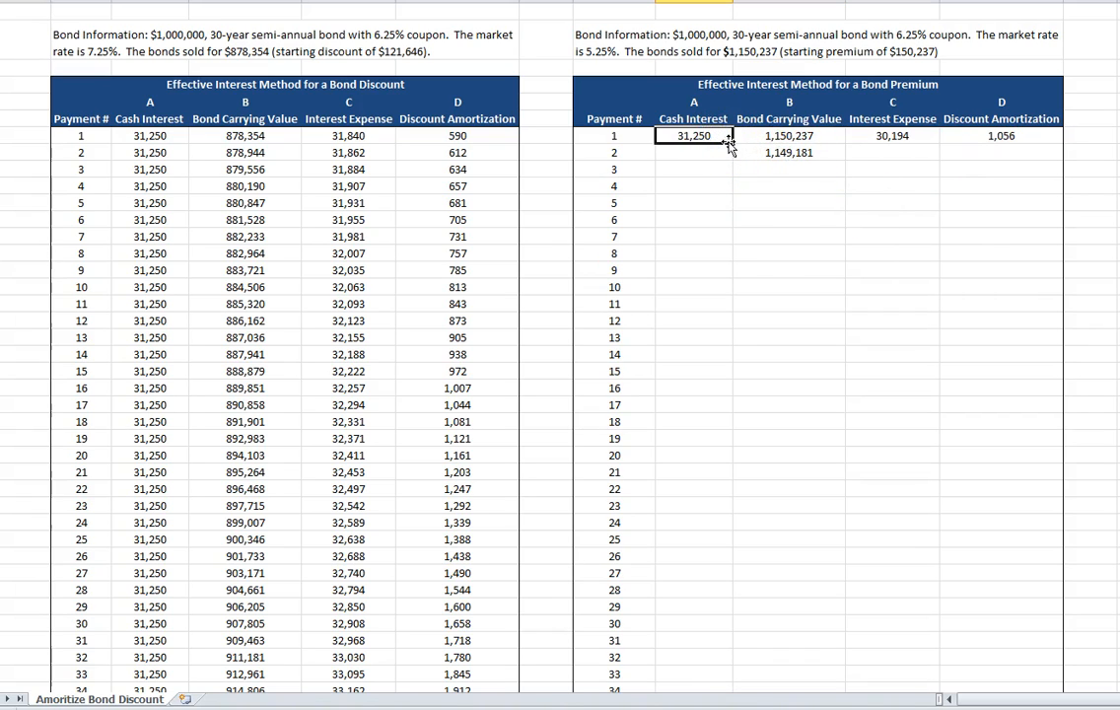
{"action": "left_click_drag", "start_coordinate": [732, 142], "coordinate": [722, 671]}
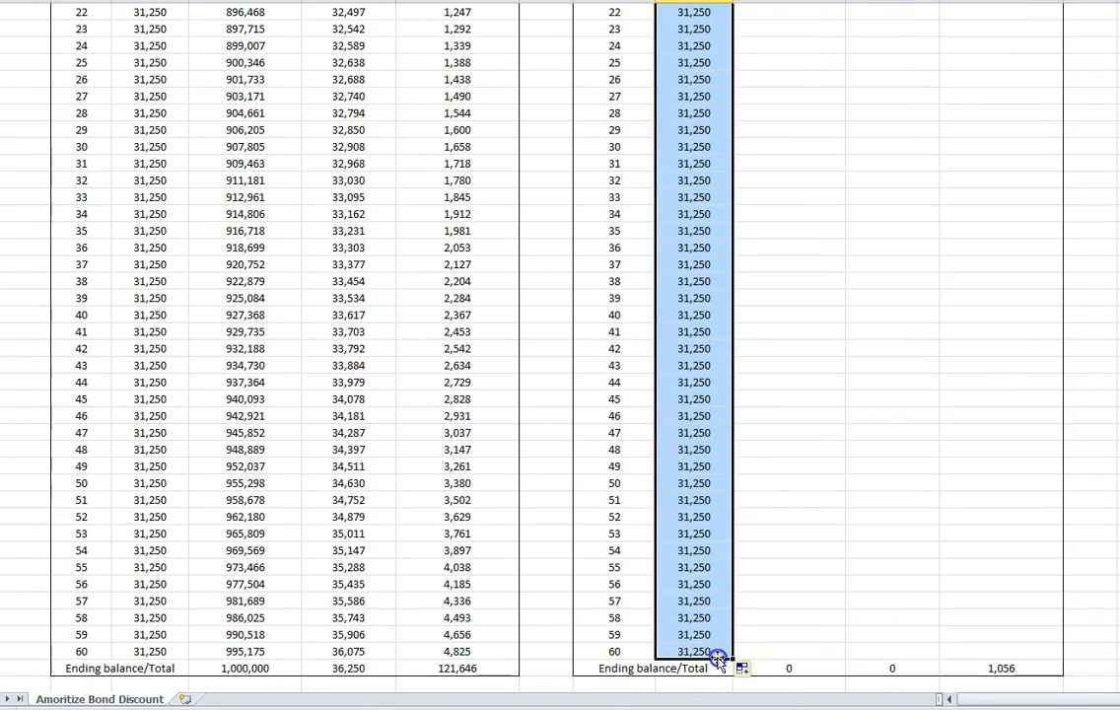
Fill the bond carrying value formula from payment 2 down through payment 60 in the premium table.
{"action": "scroll", "coordinate": [757, 464], "scroll_direction": "up", "scroll_amount": 6}
{"action": "scroll", "coordinate": [757, 464], "scroll_direction": "up", "scroll_amount": 3}
{"action": "left_click", "coordinate": [780, 153]}
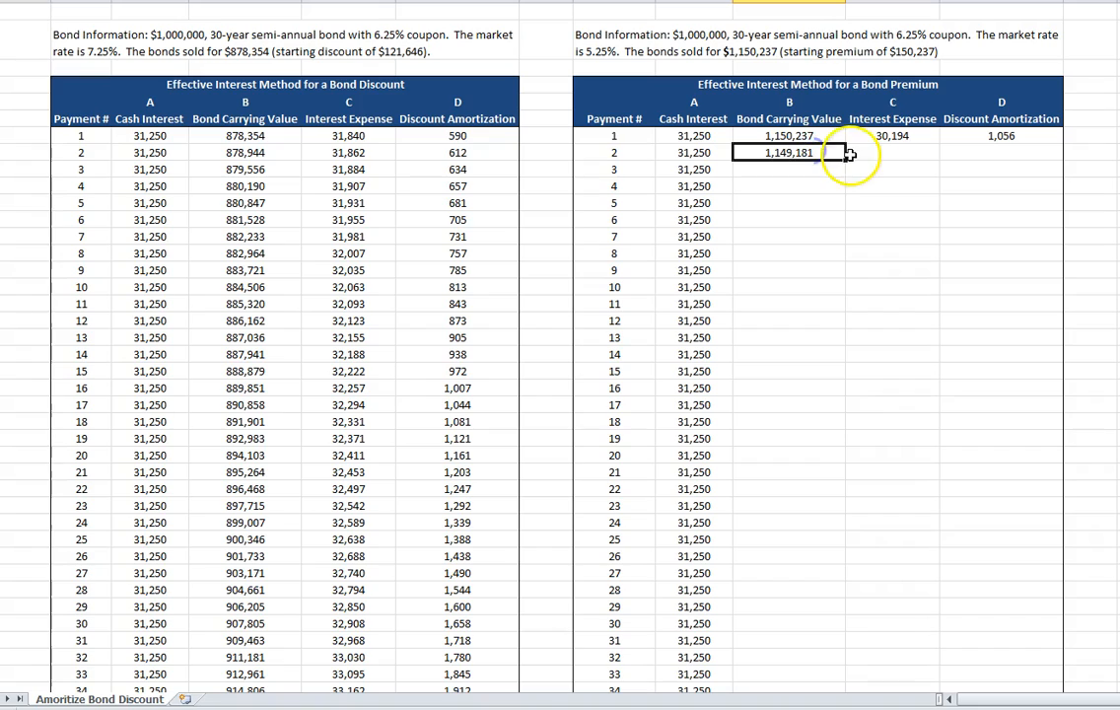
{"action": "left_click_drag", "start_coordinate": [846, 159], "coordinate": [825, 646]}
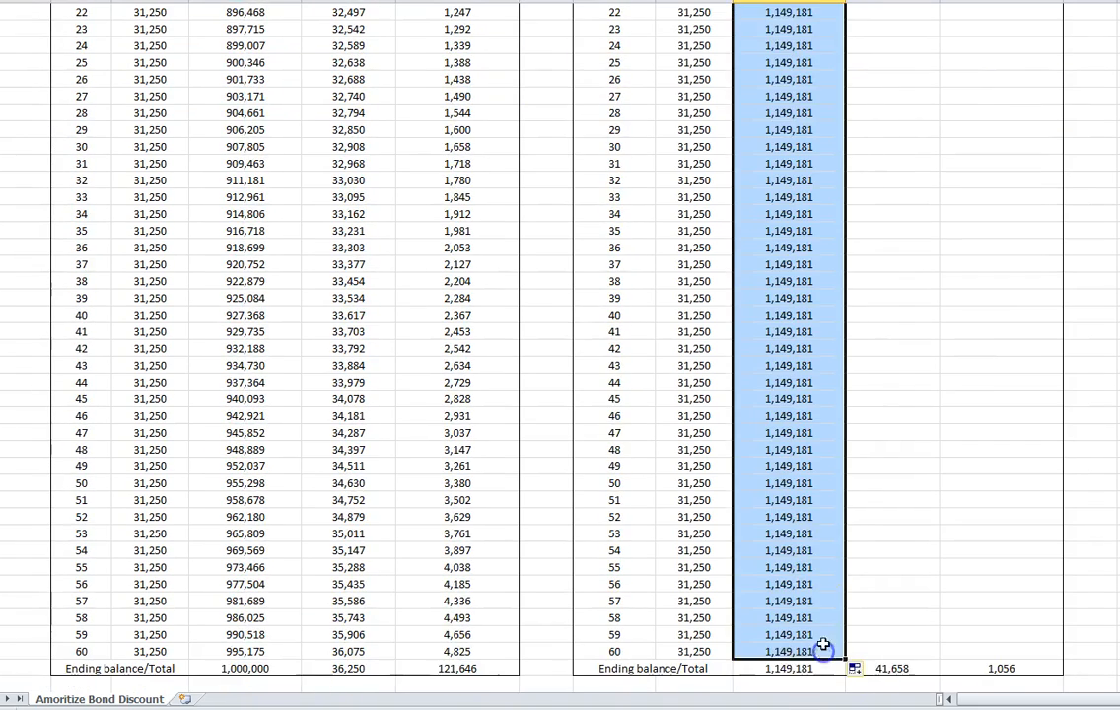
Fill the interest expense formula from payment 1 down through payment 60 in the premium table.
{"action": "scroll", "coordinate": [818, 544], "scroll_direction": "up", "scroll_amount": 8}
{"action": "left_click", "coordinate": [892, 136]}
{"action": "left_click_drag", "start_coordinate": [939, 143], "coordinate": [930, 641]}
Fill the amortization formula from payment 1 down through payment 60 in the premium table.
{"action": "scroll", "coordinate": [930, 480], "scroll_direction": "up", "scroll_amount": 9}
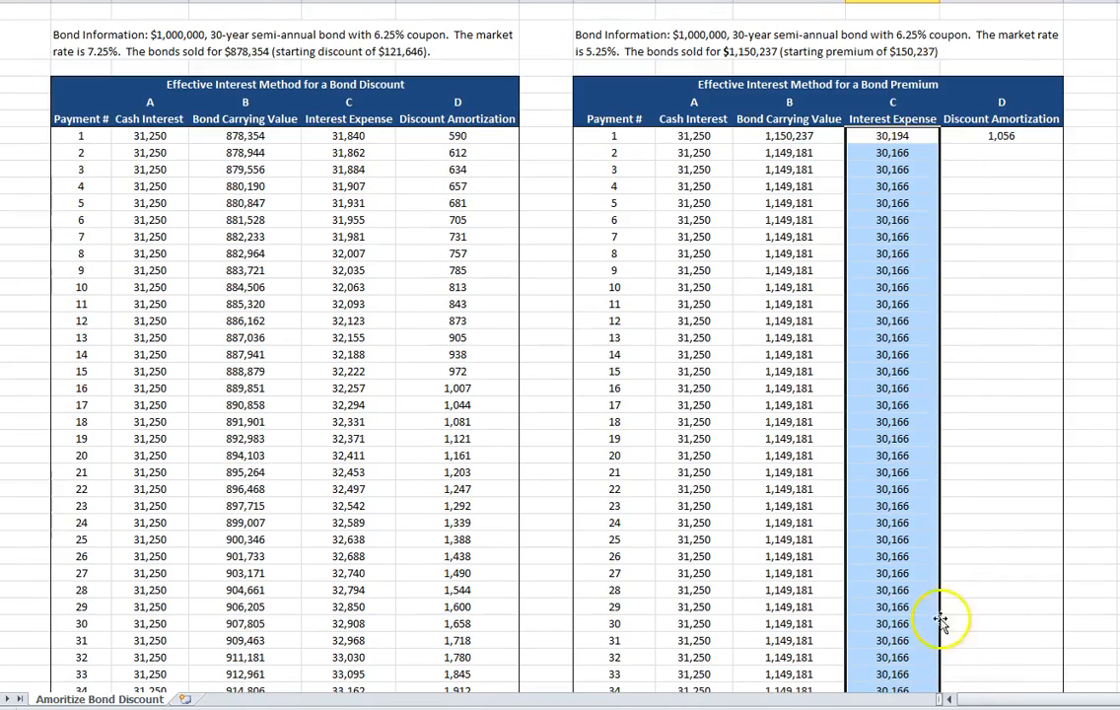
{"action": "left_click", "coordinate": [1025, 136]}
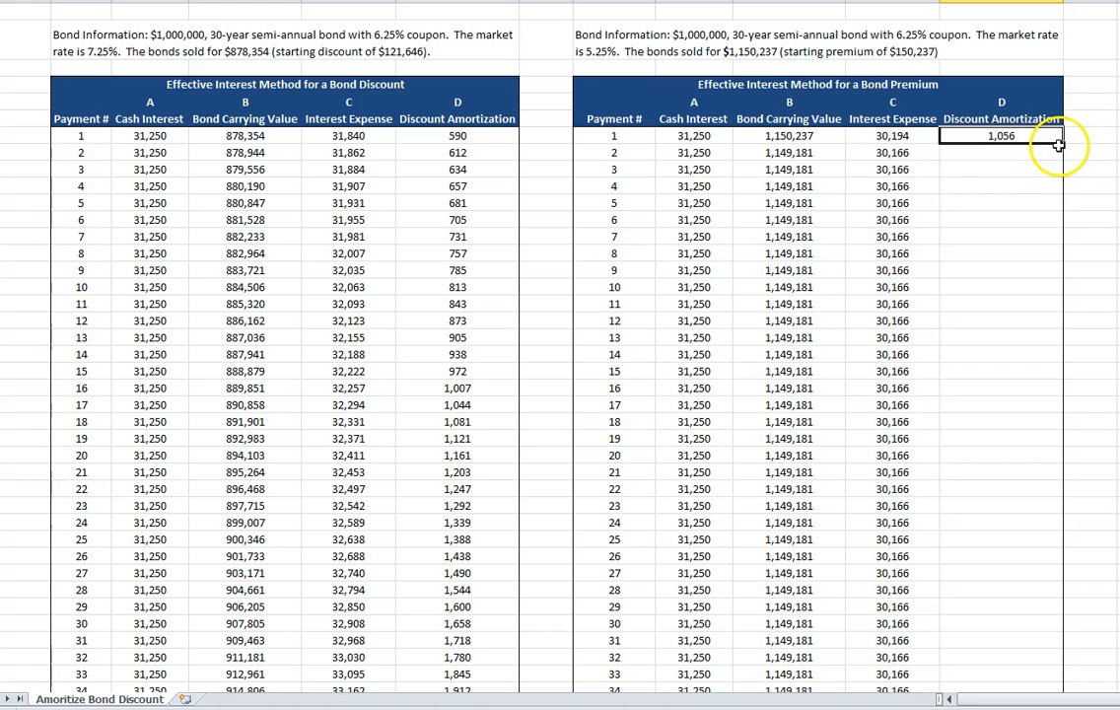
{"action": "left_click_drag", "start_coordinate": [1057, 145], "coordinate": [1003, 652]}
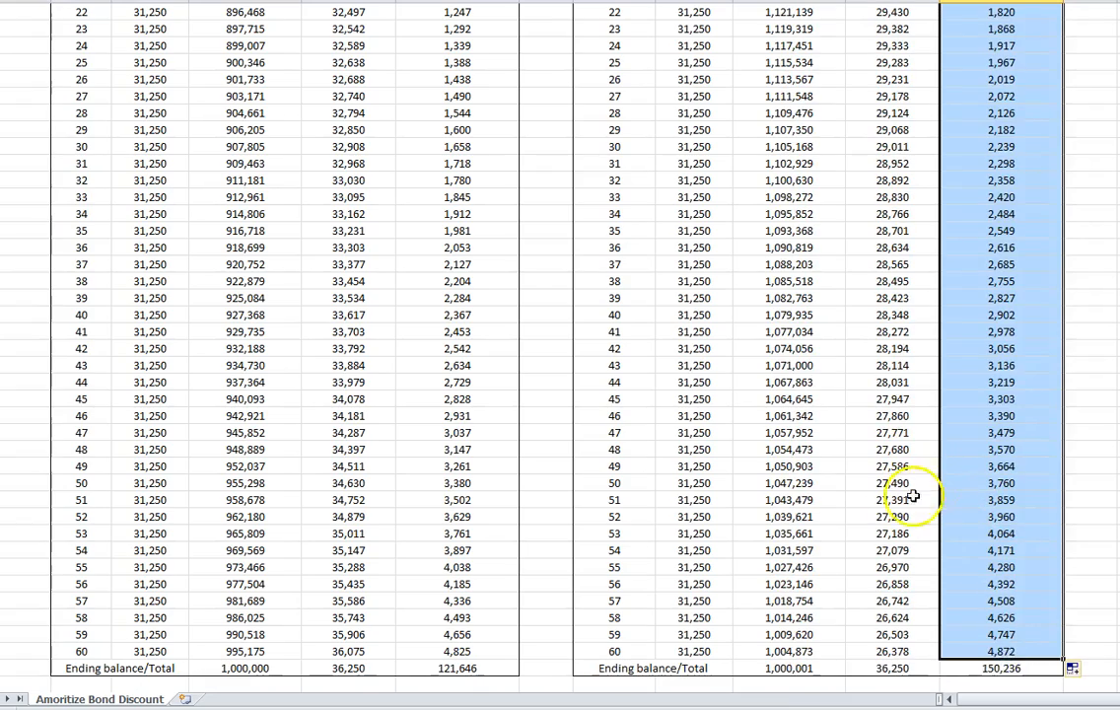
Check the premium table's ending carrying value and total amortization against the bond information above it.
{"action": "scroll", "coordinate": [914, 495], "scroll_direction": "up", "scroll_amount": 8}
{"action": "scroll", "coordinate": [887, 520], "scroll_direction": "down", "scroll_amount": 4}
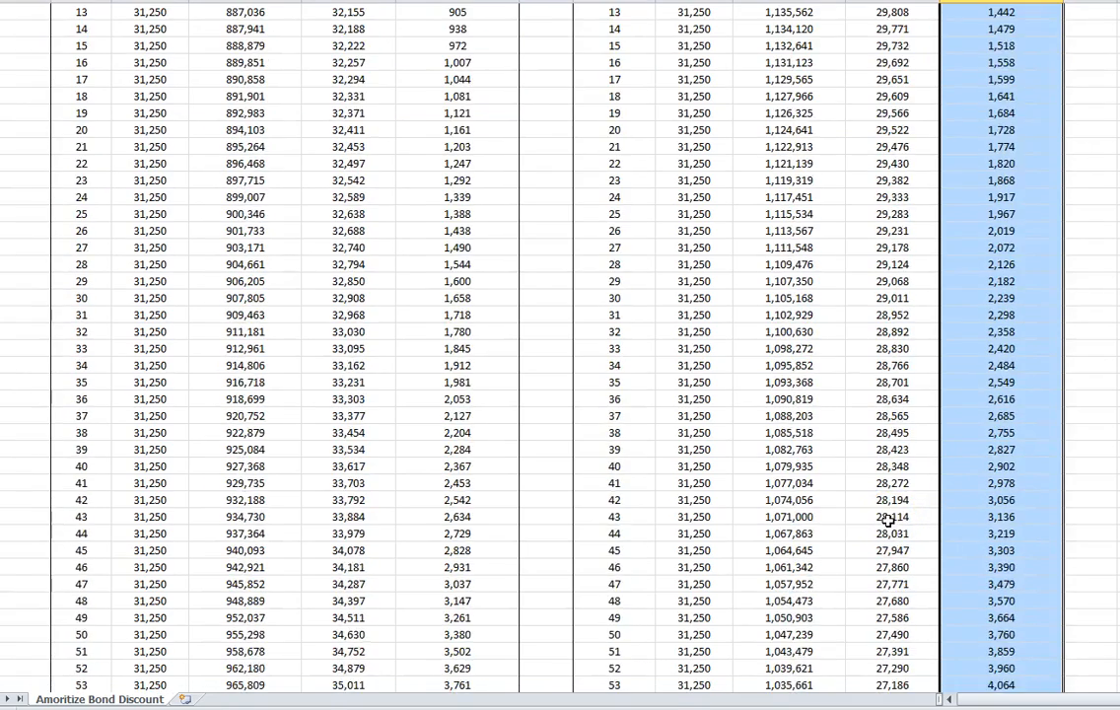
{"action": "scroll", "coordinate": [887, 520], "scroll_direction": "down", "scroll_amount": 5}
{"action": "left_click", "coordinate": [783, 562]}
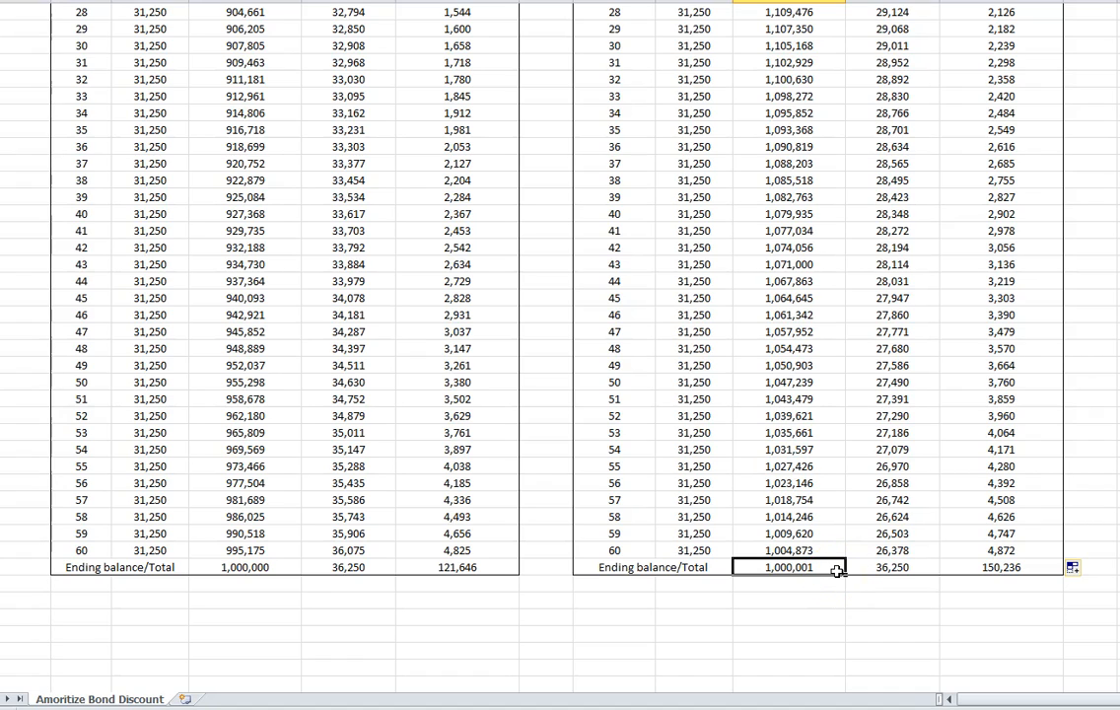
{"action": "left_click", "coordinate": [833, 569]}
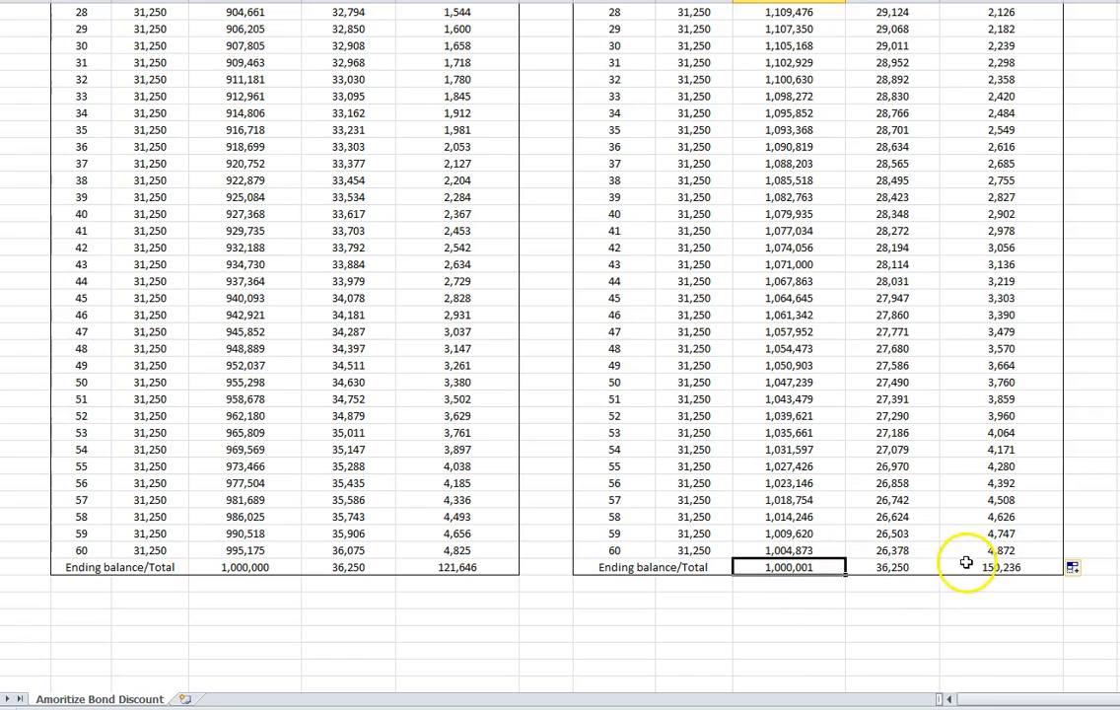
{"action": "scroll", "coordinate": [1037, 424], "scroll_direction": "up", "scroll_amount": 11}
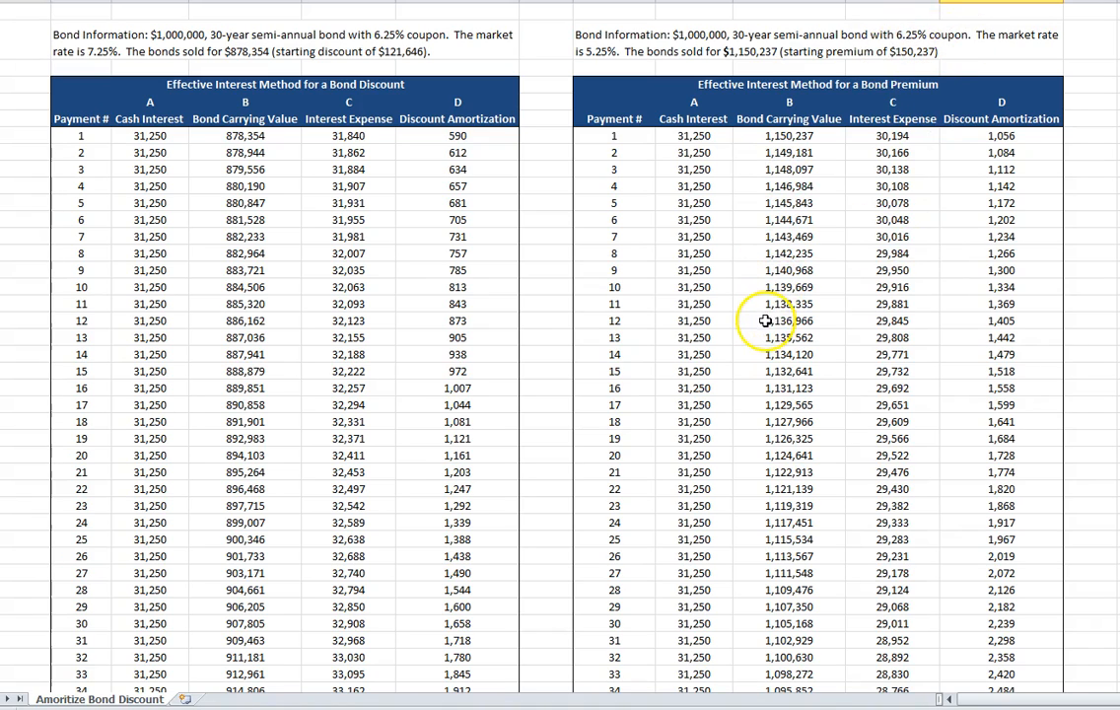
Change the rate in the premium table's interest expense formula to 0.0625 and refill it from payment 1 through payment 60.
{"action": "left_click", "coordinate": [882, 137]}
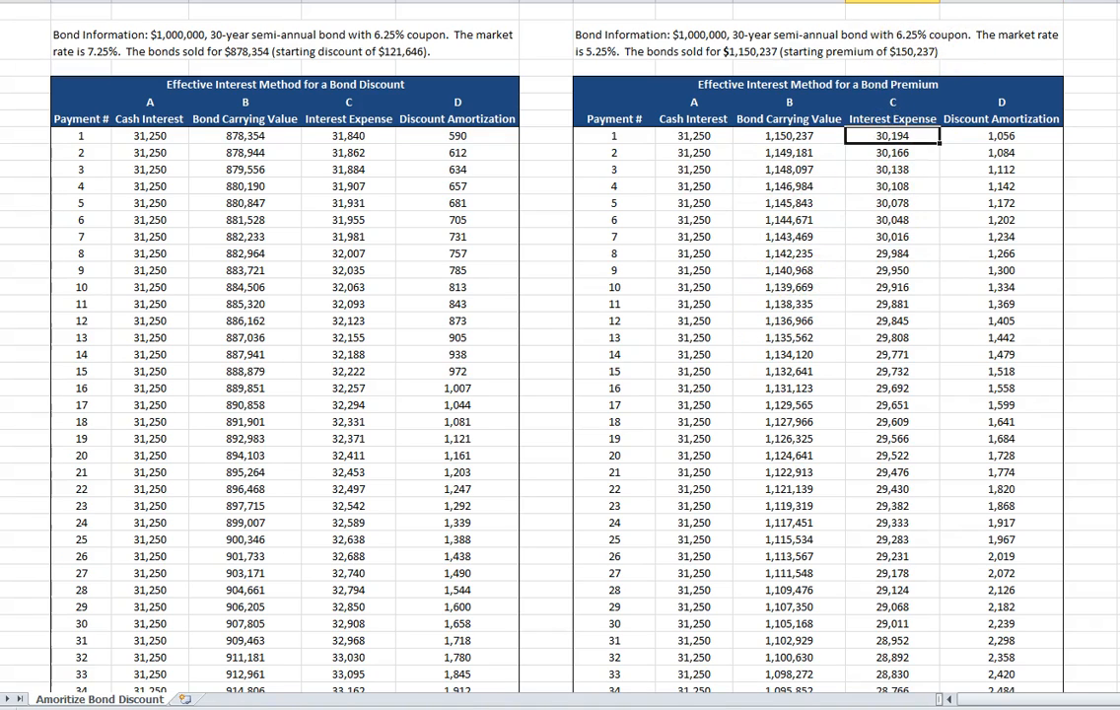
{"action": "key", "text": "F2"}
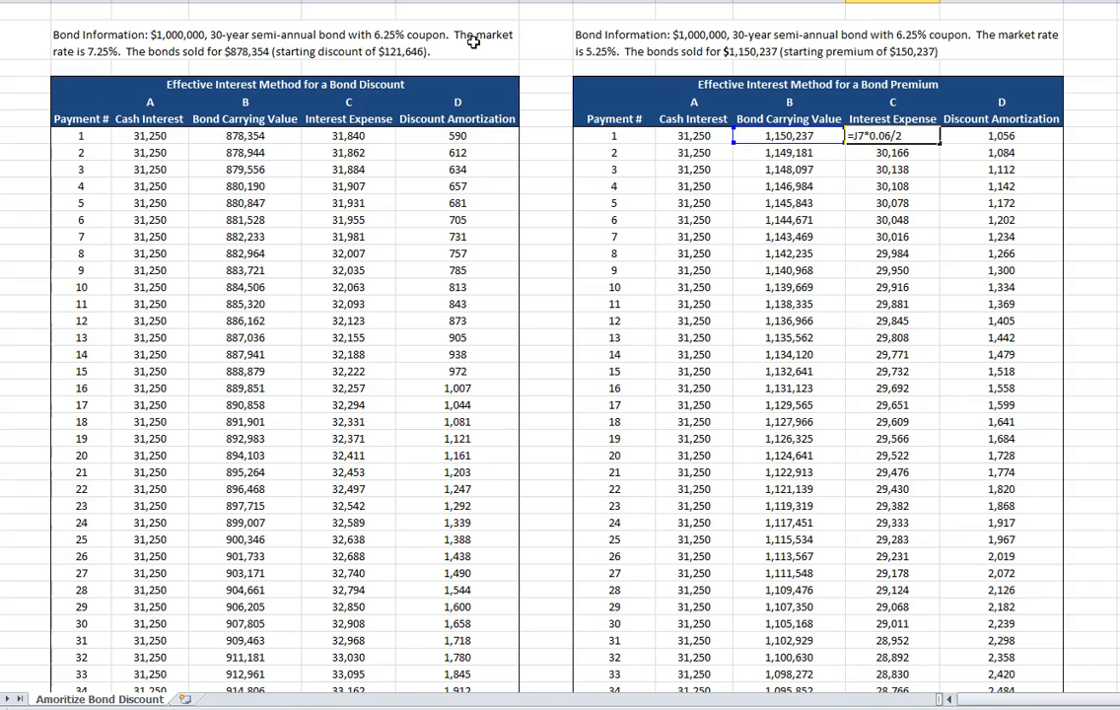
{"action": "key", "text": "Return"}
{"action": "left_click", "coordinate": [859, 137]}
{"action": "left_click_drag", "start_coordinate": [938, 143], "coordinate": [892, 658]}
{"action": "scroll", "coordinate": [932, 387], "scroll_direction": "up", "scroll_amount": 6}
{"action": "scroll", "coordinate": [931, 387], "scroll_direction": "up", "scroll_amount": 3}
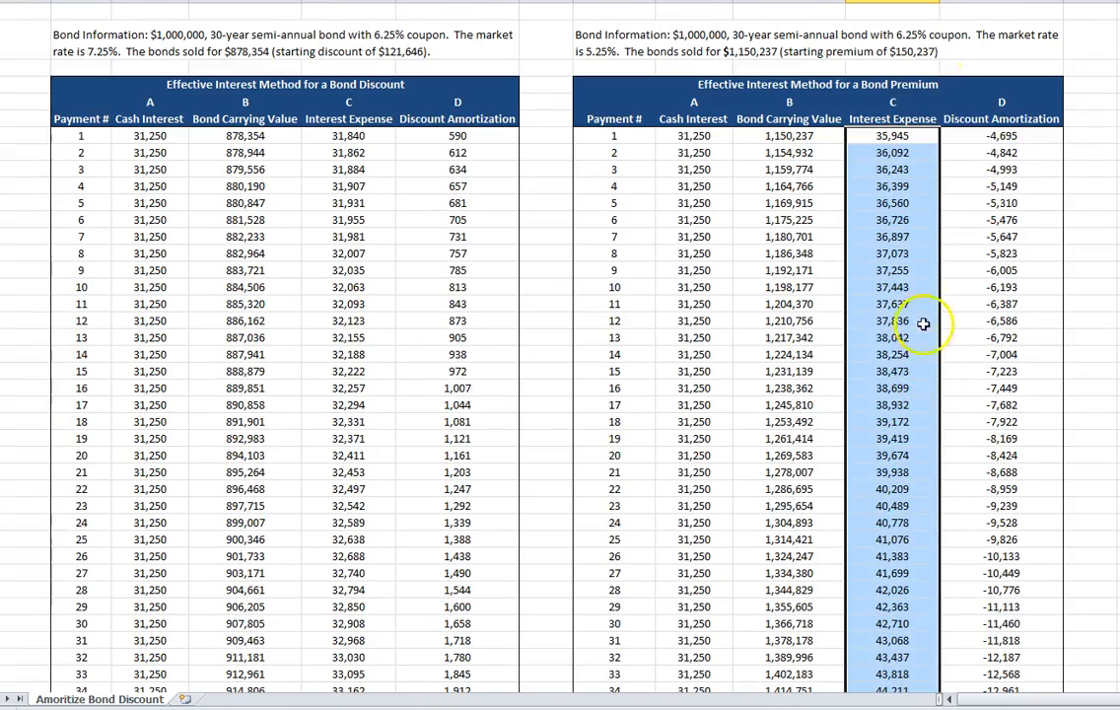
Examine how the changed rate affects the premium table's ending carrying value and total amortization.
{"action": "scroll", "coordinate": [892, 355], "scroll_direction": "down", "scroll_amount": 10}
{"action": "scroll", "coordinate": [889, 355], "scroll_direction": "down", "scroll_amount": 4}
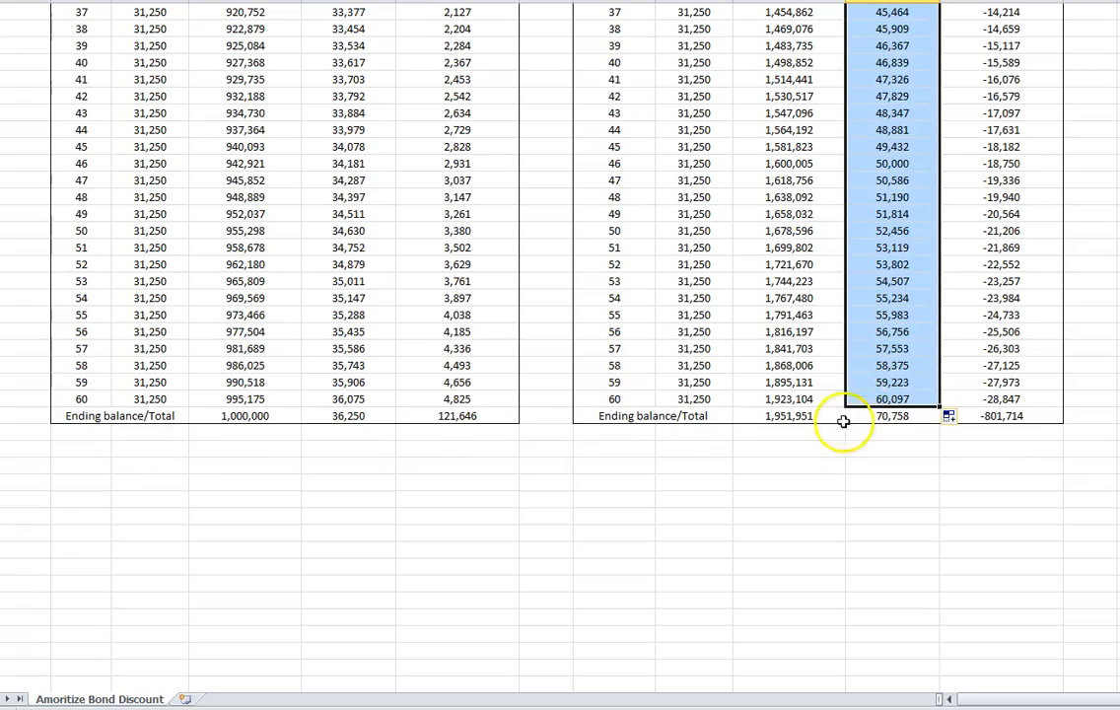
{"action": "left_click", "coordinate": [793, 415]}
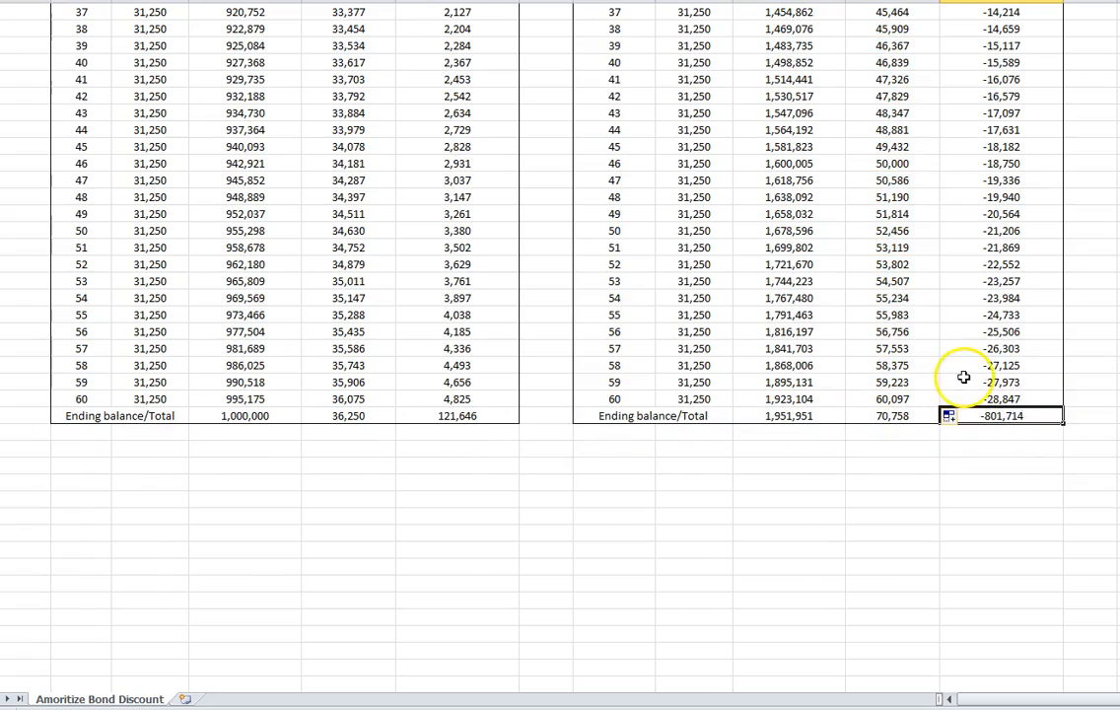
Set the rate in the premium table's interest expense formula to 0.0525 and refill it from payment 1 through payment 60.
{"action": "scroll", "coordinate": [952, 379], "scroll_direction": "up", "scroll_amount": 15}
{"action": "left_click", "coordinate": [909, 133]}
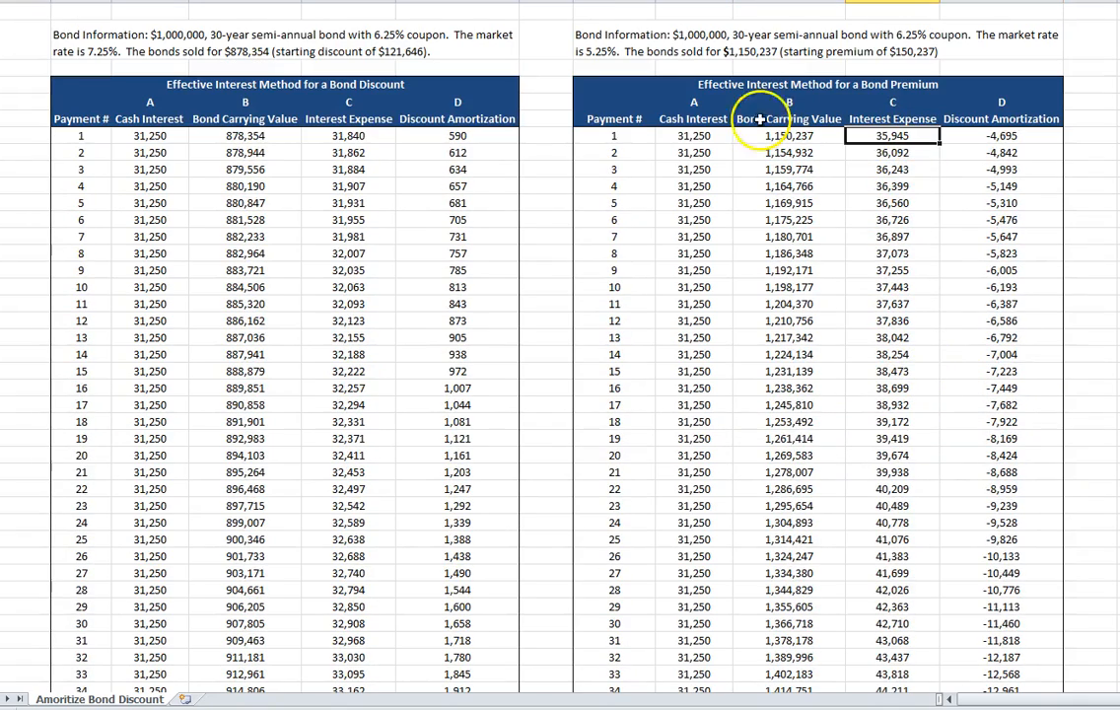
{"action": "key", "text": "F2"}
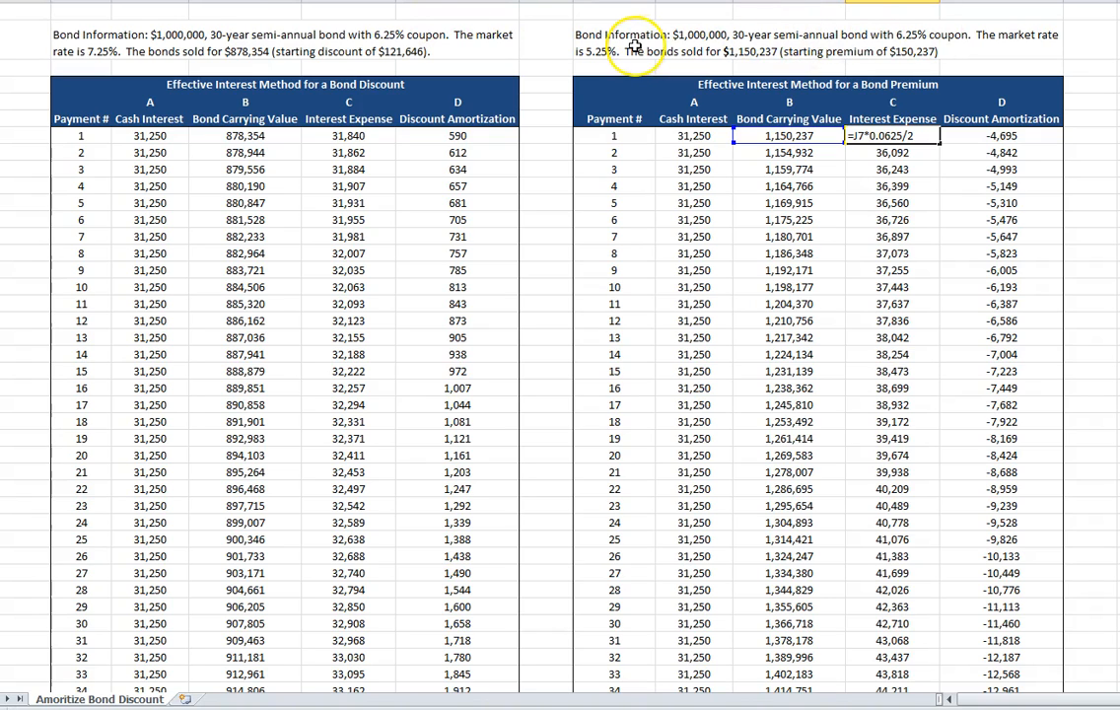
{"action": "type", "text": "52"}
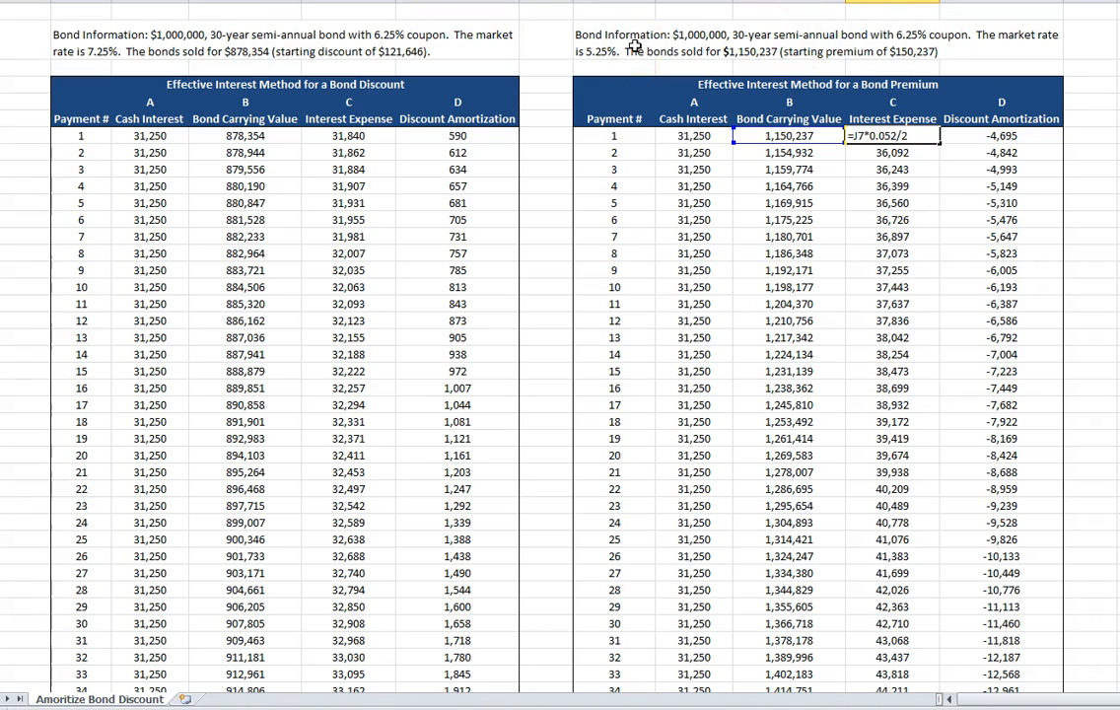
{"action": "type", "text": "5"}
{"action": "key", "text": "Return"}
{"action": "left_click", "coordinate": [931, 135]}
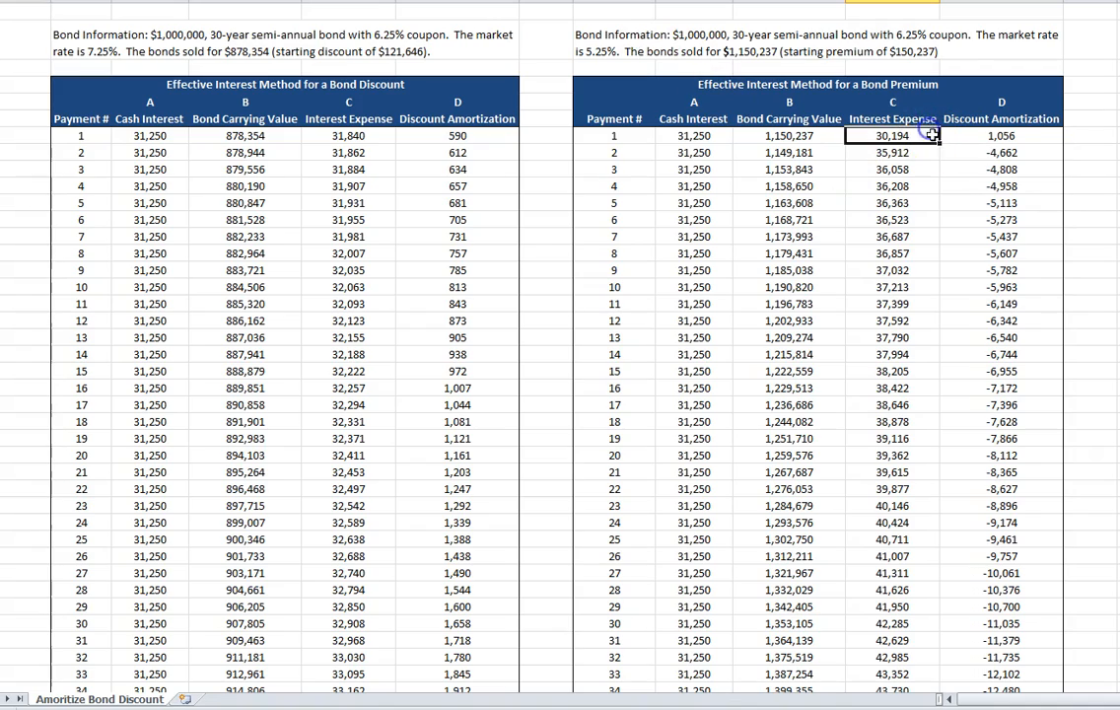
{"action": "left_click_drag", "start_coordinate": [939, 143], "coordinate": [930, 661]}
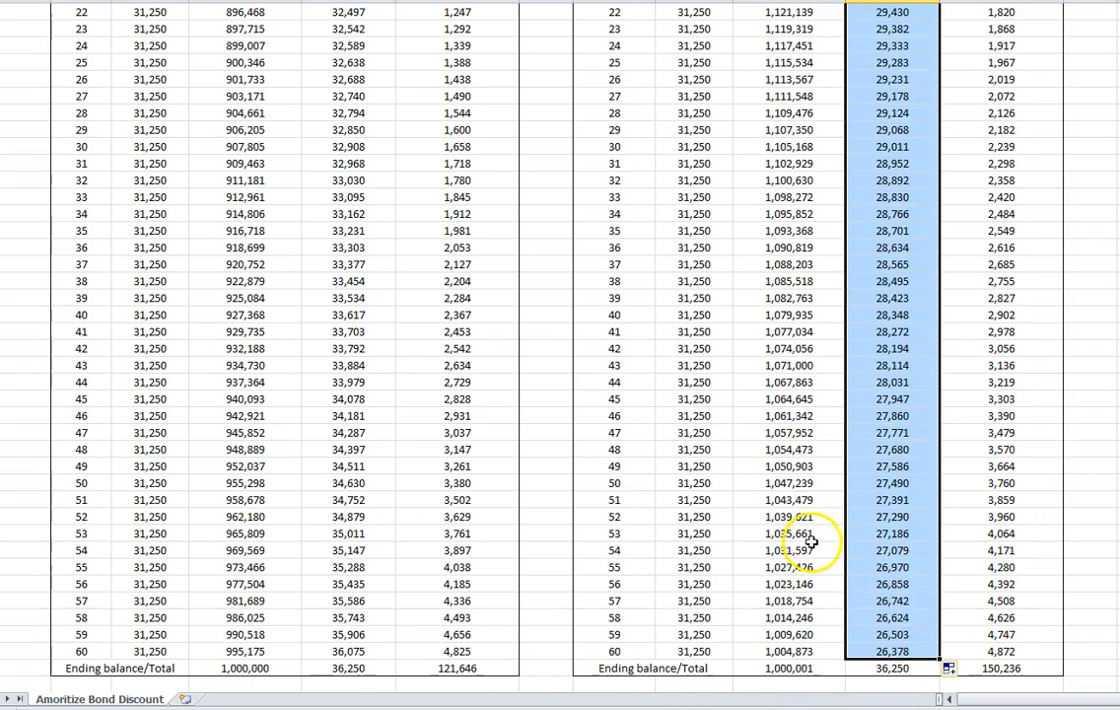
{"action": "scroll", "coordinate": [799, 545], "scroll_direction": "up", "scroll_amount": 8}
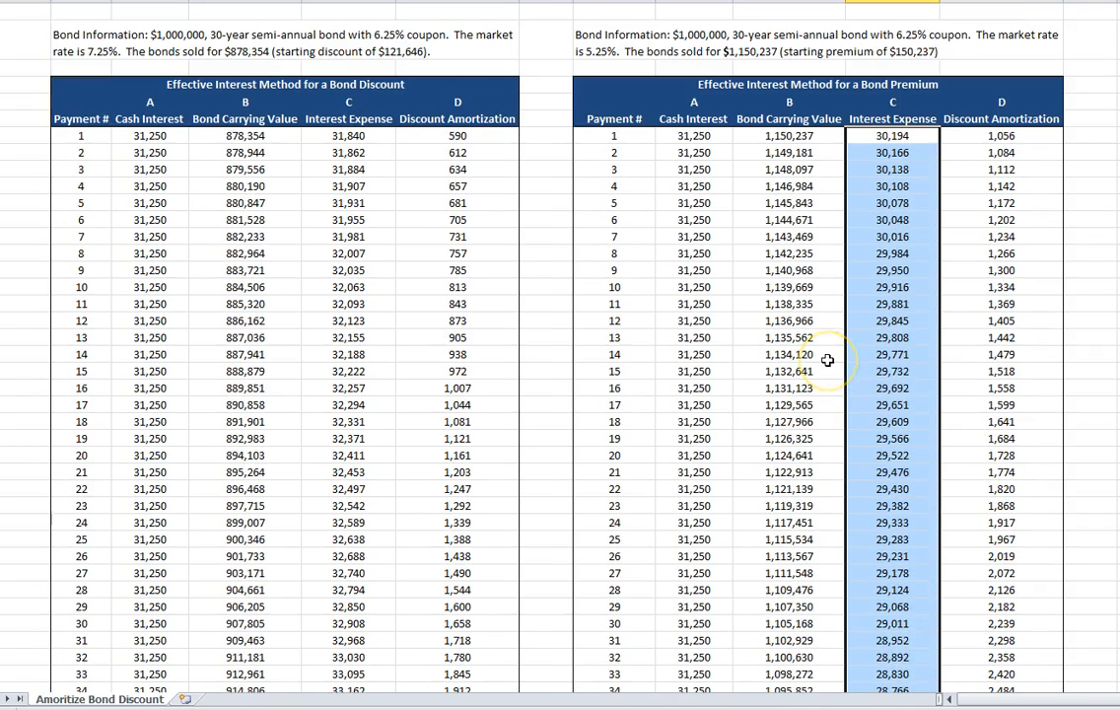